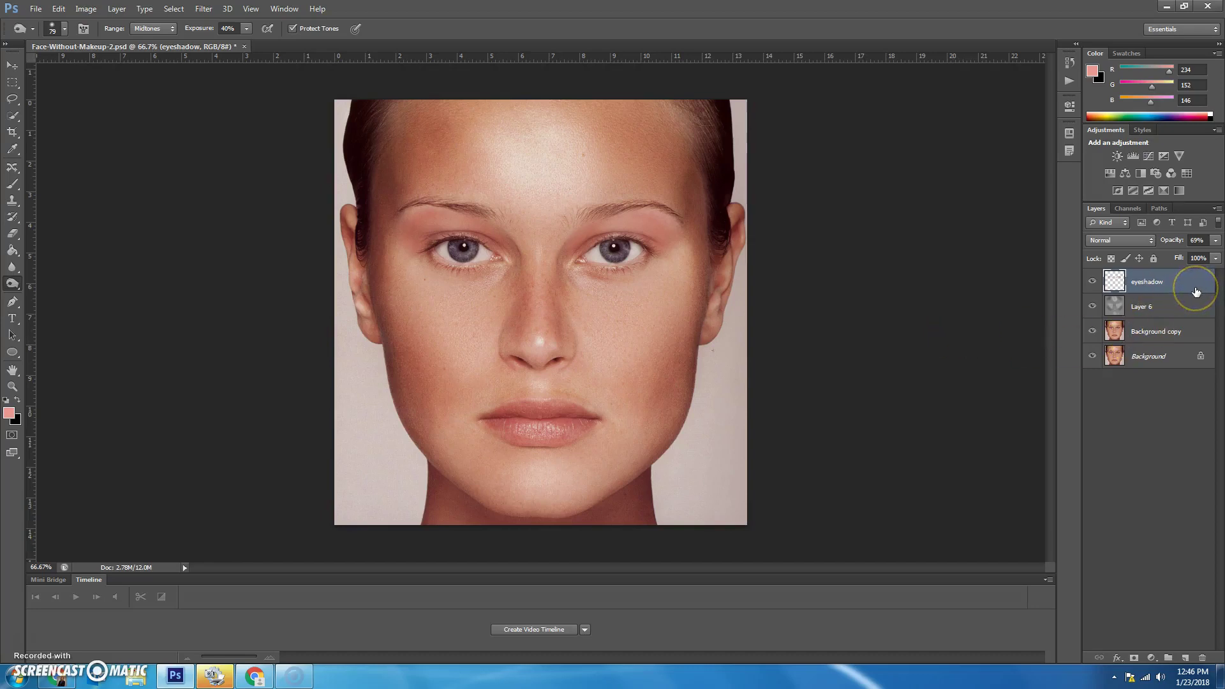
- Select the Background copy layer and zoom in close on the left eye
left_click(1171, 331)
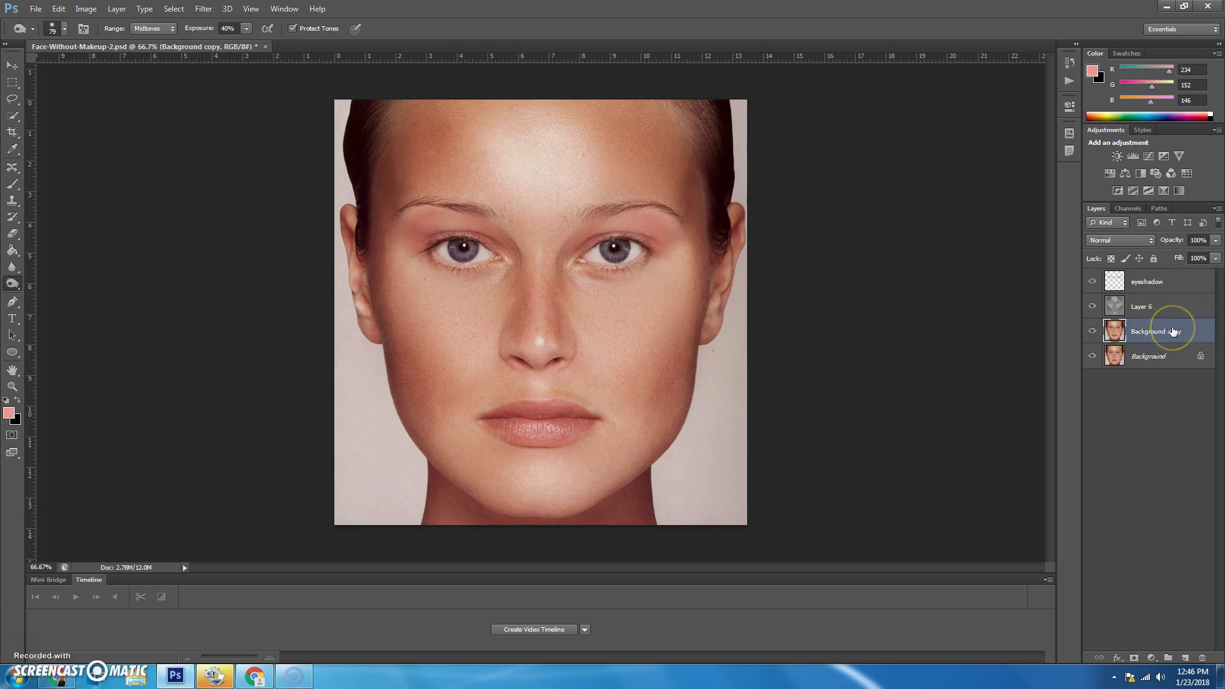
key("ctrl+plus")
key("ctrl+plus")
key("ctrl+plus")
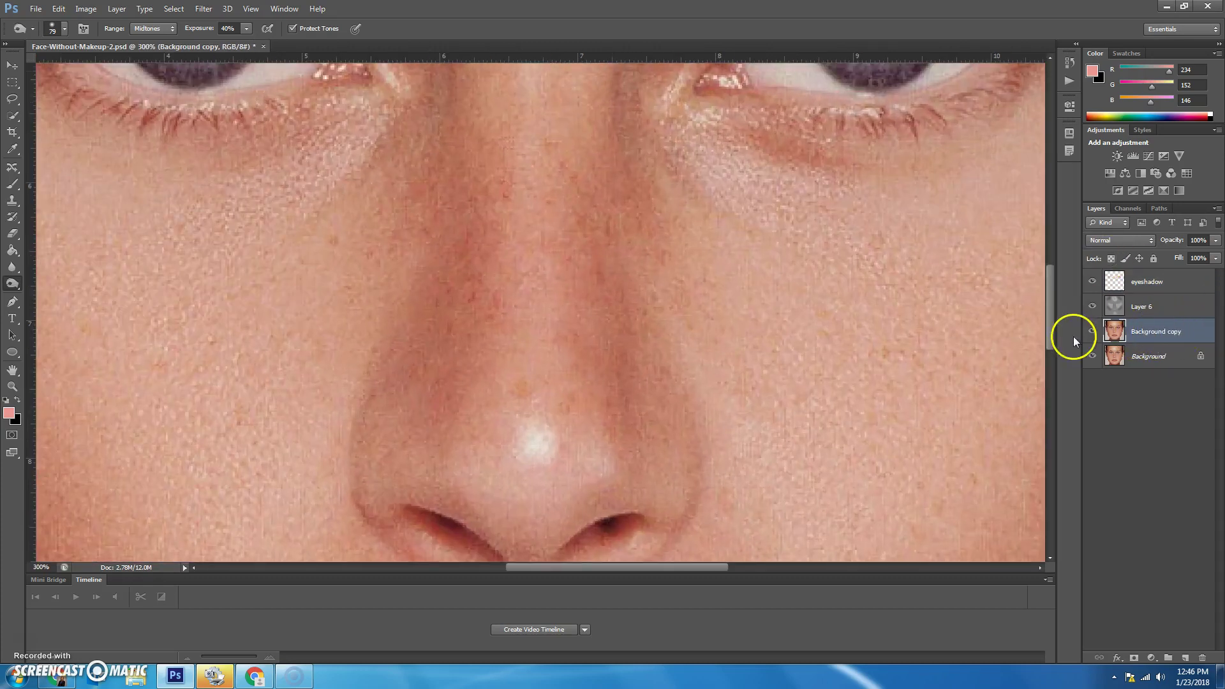
left_click_drag(1051, 338, 1051, 289)
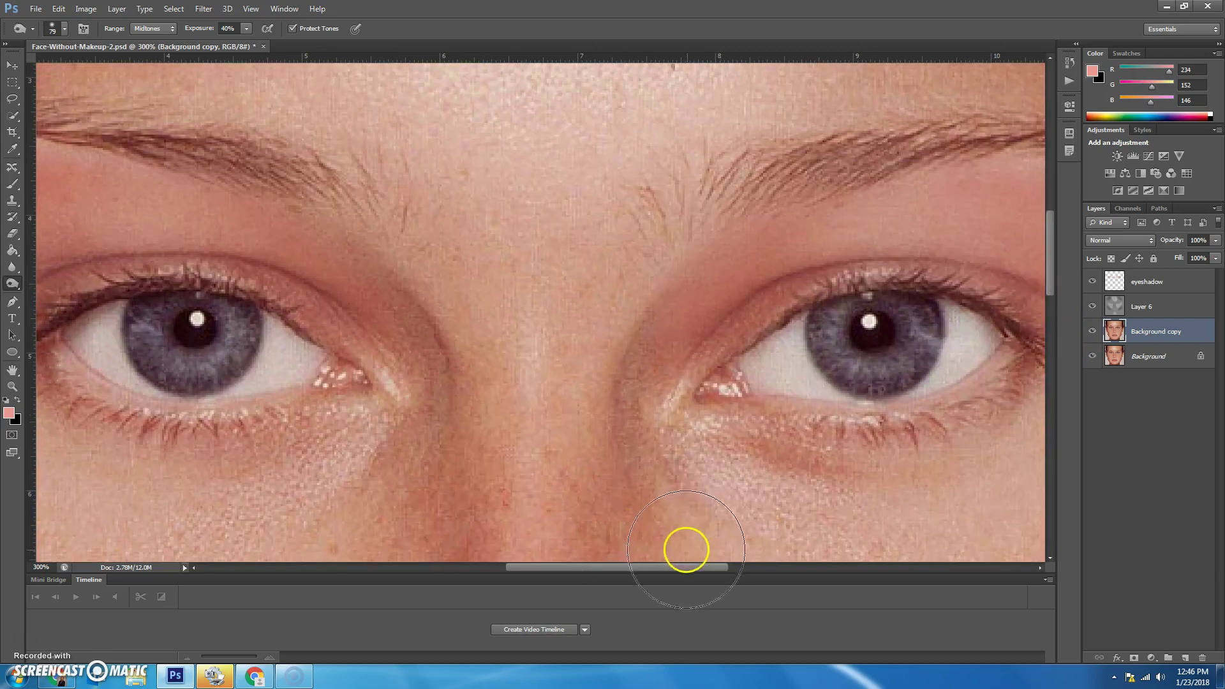
left_click_drag(694, 568, 644, 571)
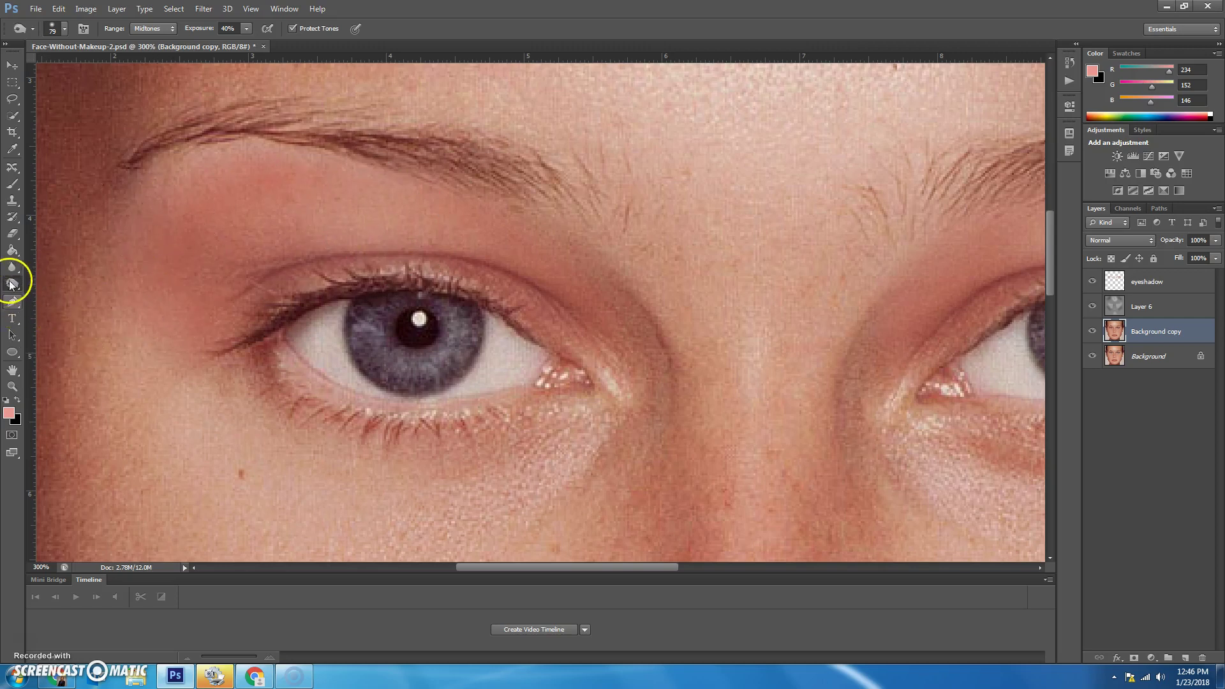
- Pick the Pen tool in Path mode and place the first anchor at the wing's outer tip
left_click(12, 302)
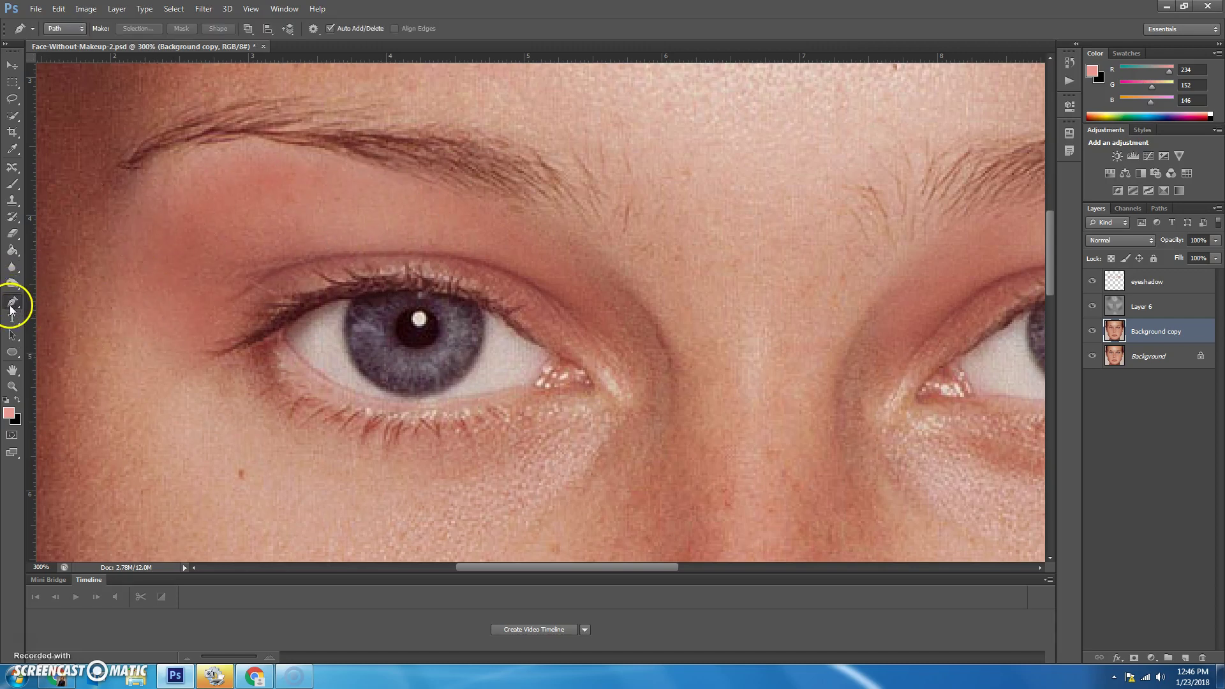
left_click(80, 31)
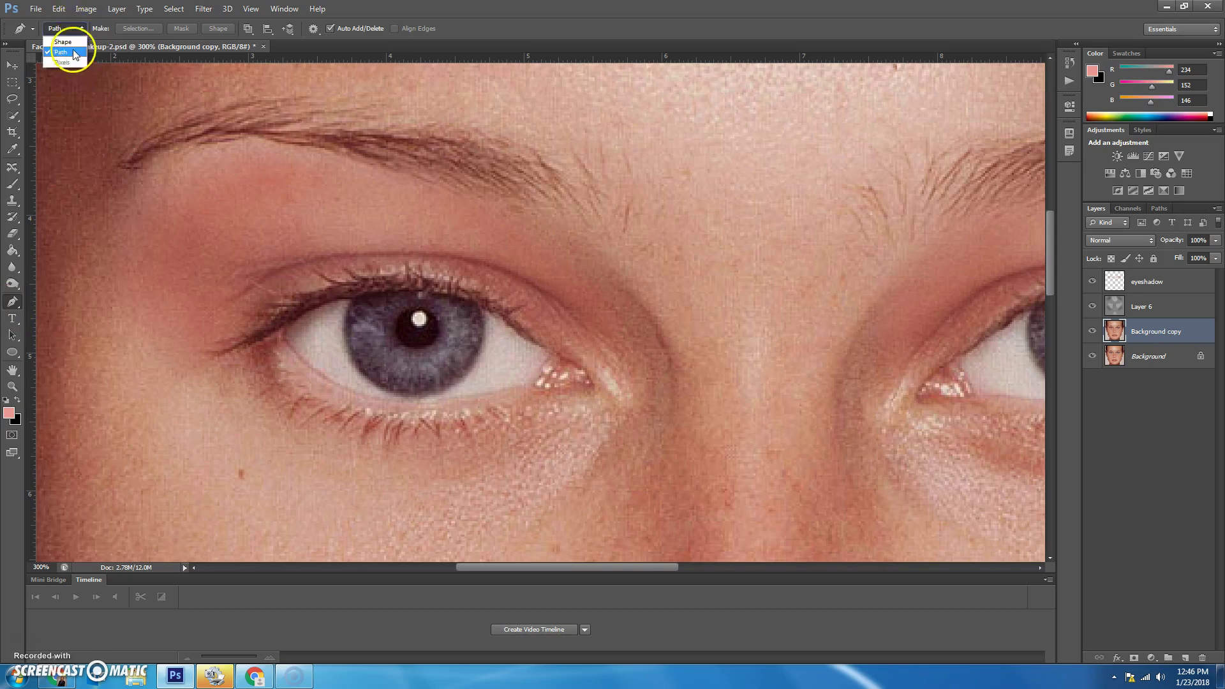
left_click(67, 29)
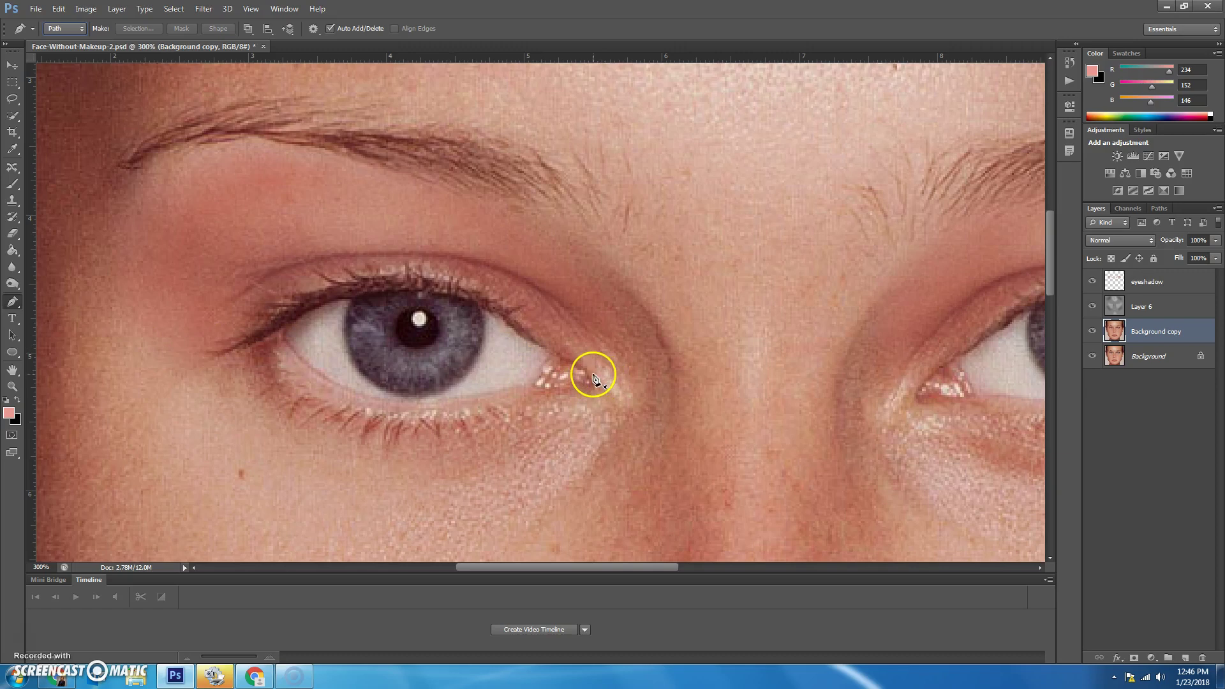
left_click(109, 321)
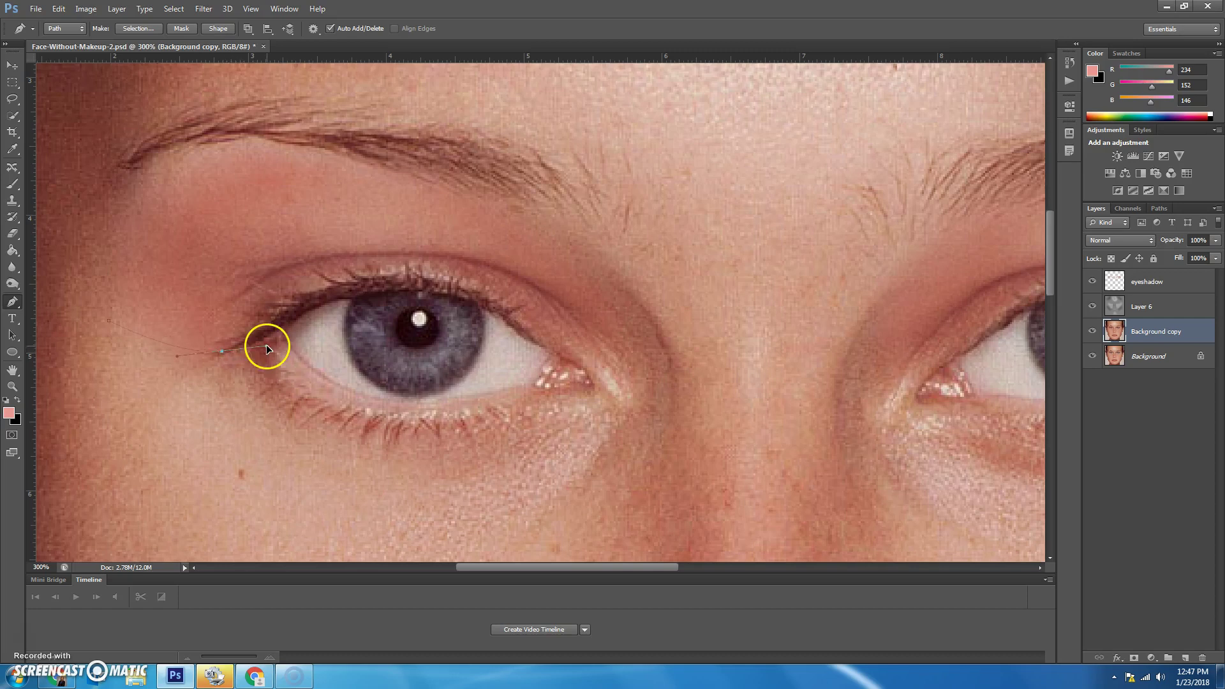
- Curve the path at the eye's outer corner and add an anchor along the upper eyelid
left_click_drag(296, 342, 284, 310)
left_click_drag(272, 330, 274, 320)
left_click_drag(275, 322, 275, 320)
left_click_drag(328, 295, 368, 270)
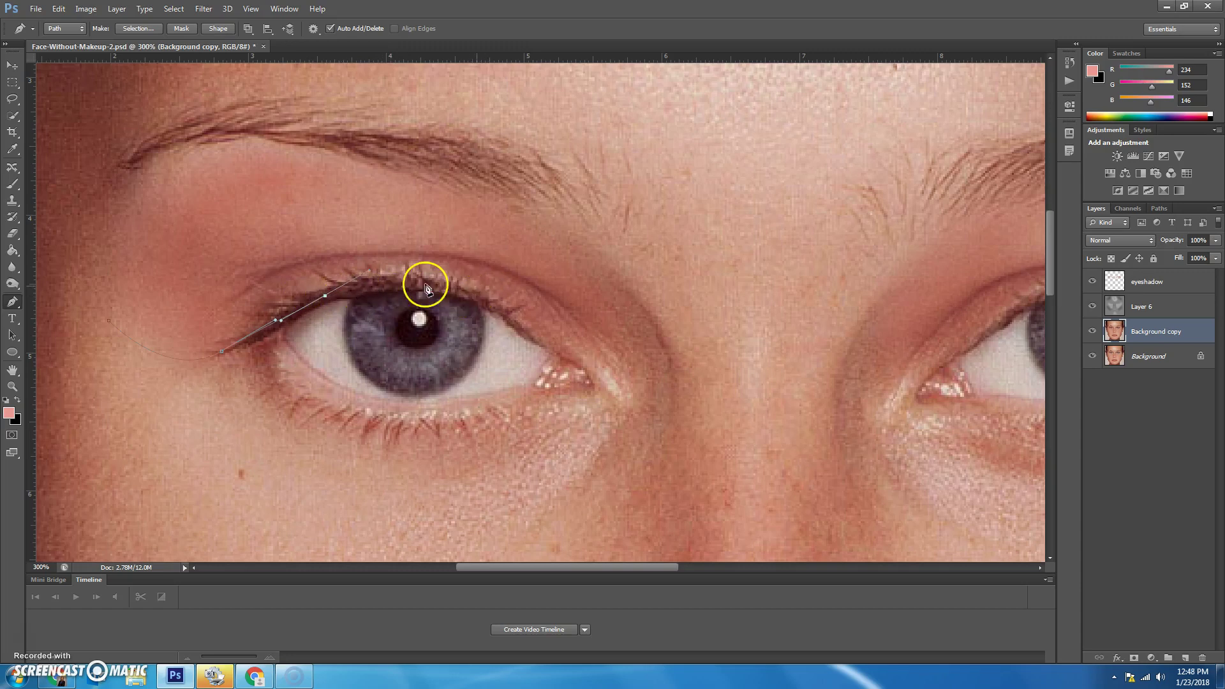
- Extend the path along the upper lash line and curve it around the inner eye corner
left_click(473, 296)
left_click_drag(475, 297, 483, 311)
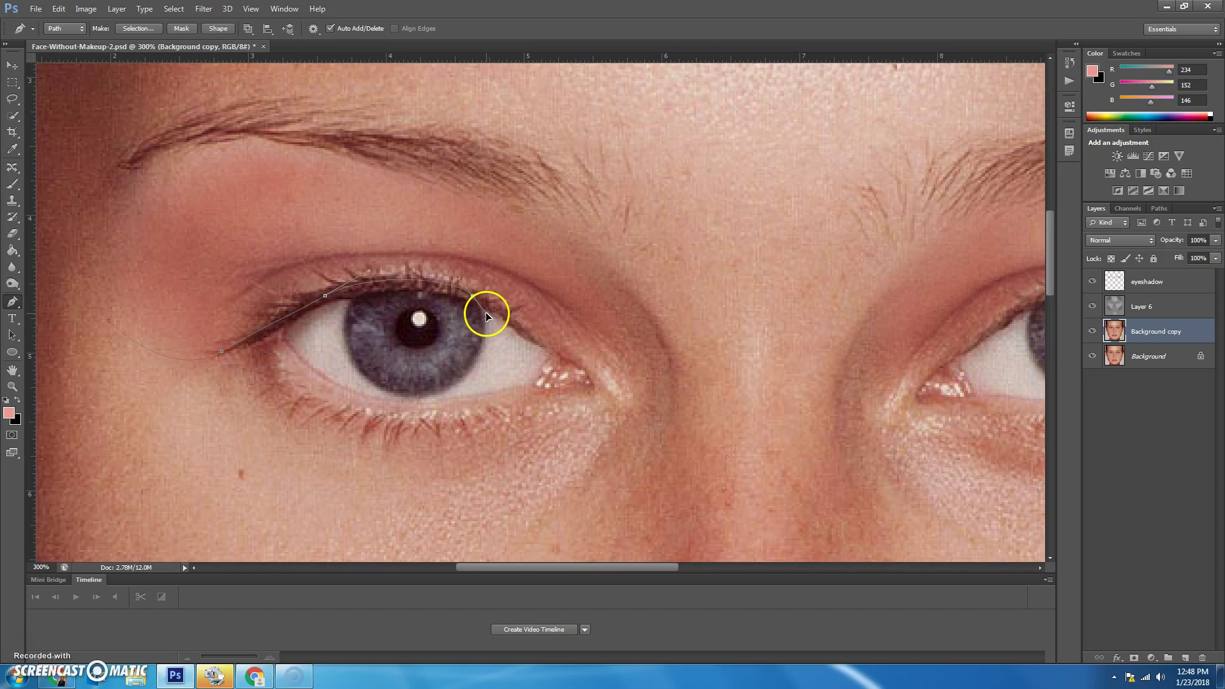
left_click_drag(489, 312, 488, 310)
left_click_drag(538, 344, 552, 338)
mouse_move(621, 355)
left_mouse_down()
mouse_move(600, 369)
mouse_move(594, 331)
mouse_move(625, 378)
left_mouse_up()
left_click_drag(565, 336, 603, 329)
left_click_drag(592, 355, 540, 311)
- Draw the liner's upper edge back above the lashes, close it at the wing tip, and deselect
left_click(463, 266)
left_click_drag(323, 266, 258, 309)
left_click_drag(248, 313, 205, 336)
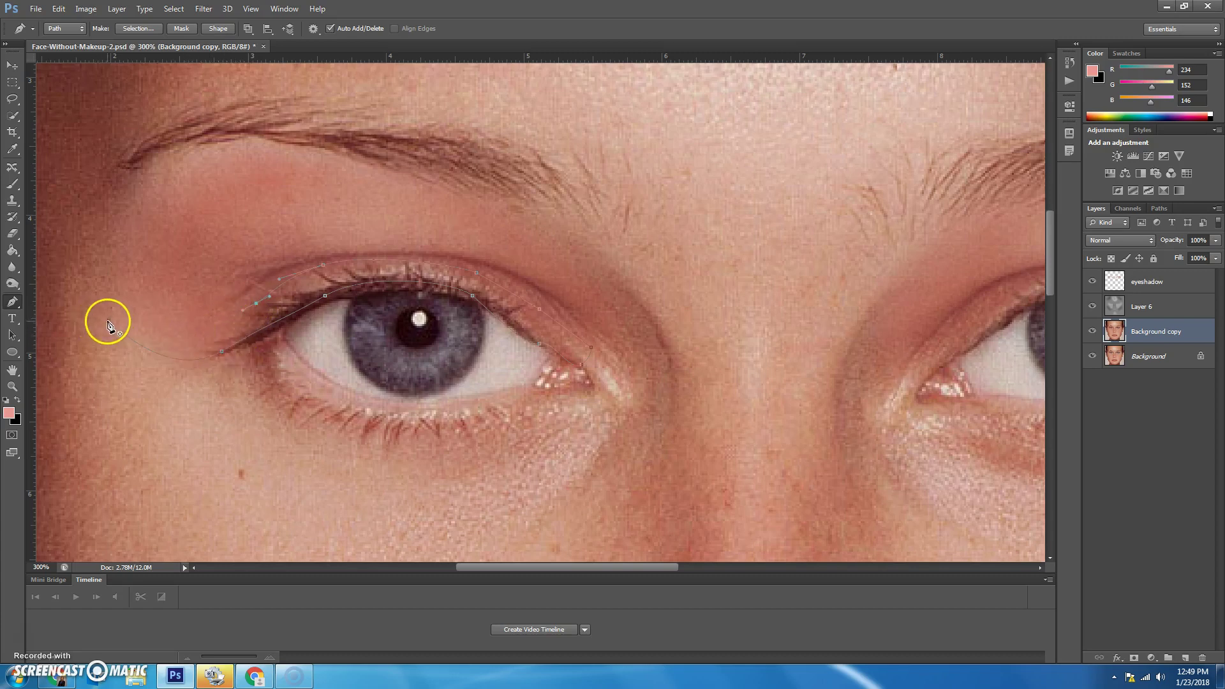
left_click_drag(109, 325, 194, 338)
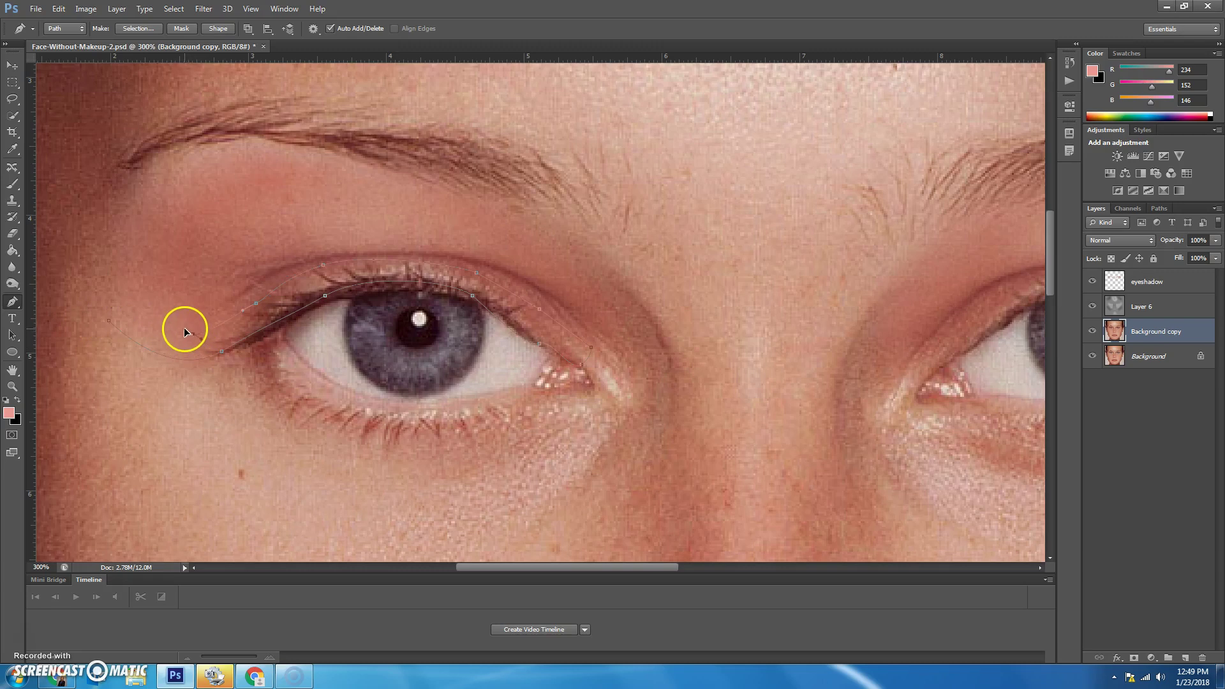
left_click(185, 332, "ctrl")
left_click(667, 354, "ctrl")
- Make a 1-pixel-feathered selection from the eyeliner path, with an empty Layer 7 above Background copy
left_click(139, 30)
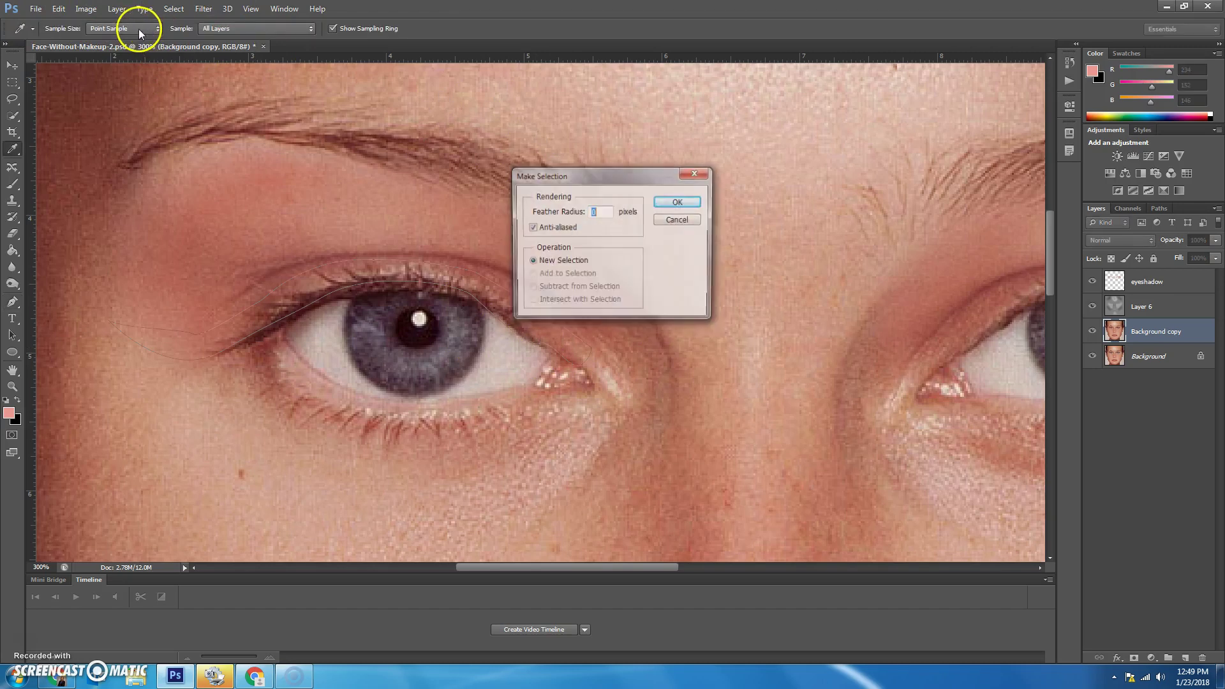
left_click(679, 204)
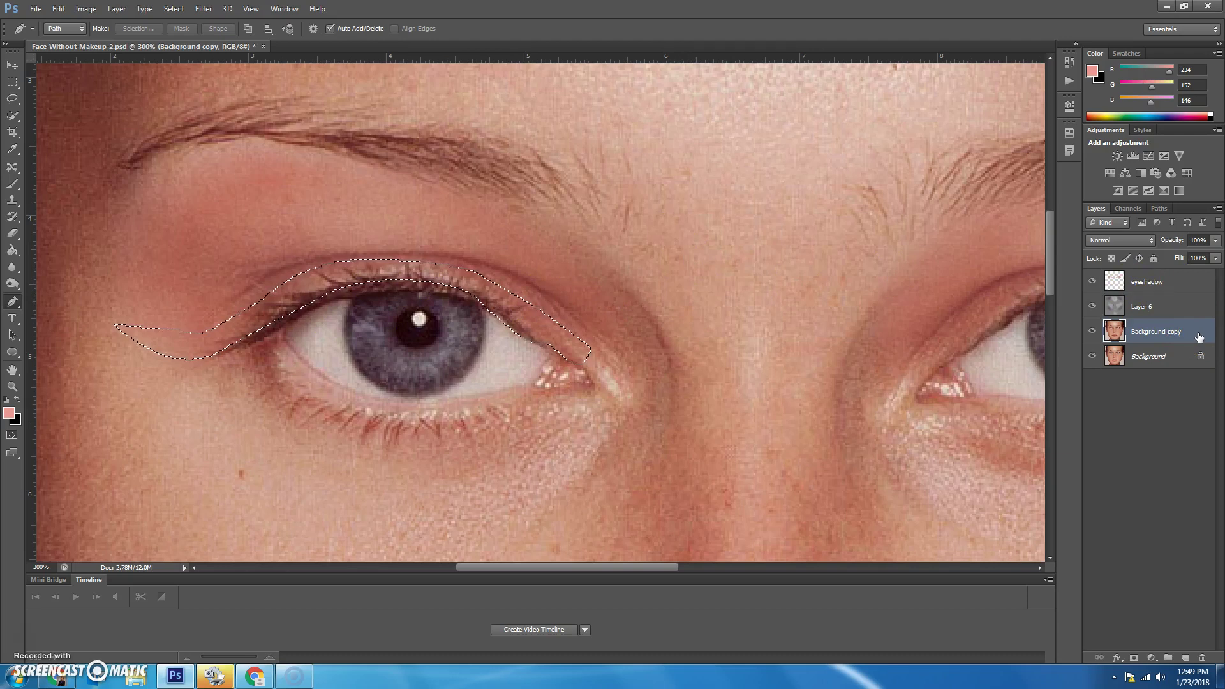
left_click(1123, 328)
left_click_drag(1110, 335, 1175, 353)
- Copy the eyeliner selection to Layer 7, hiding eyeshadow, Layer 6 and Background to inspect it
key("ctrl+j")
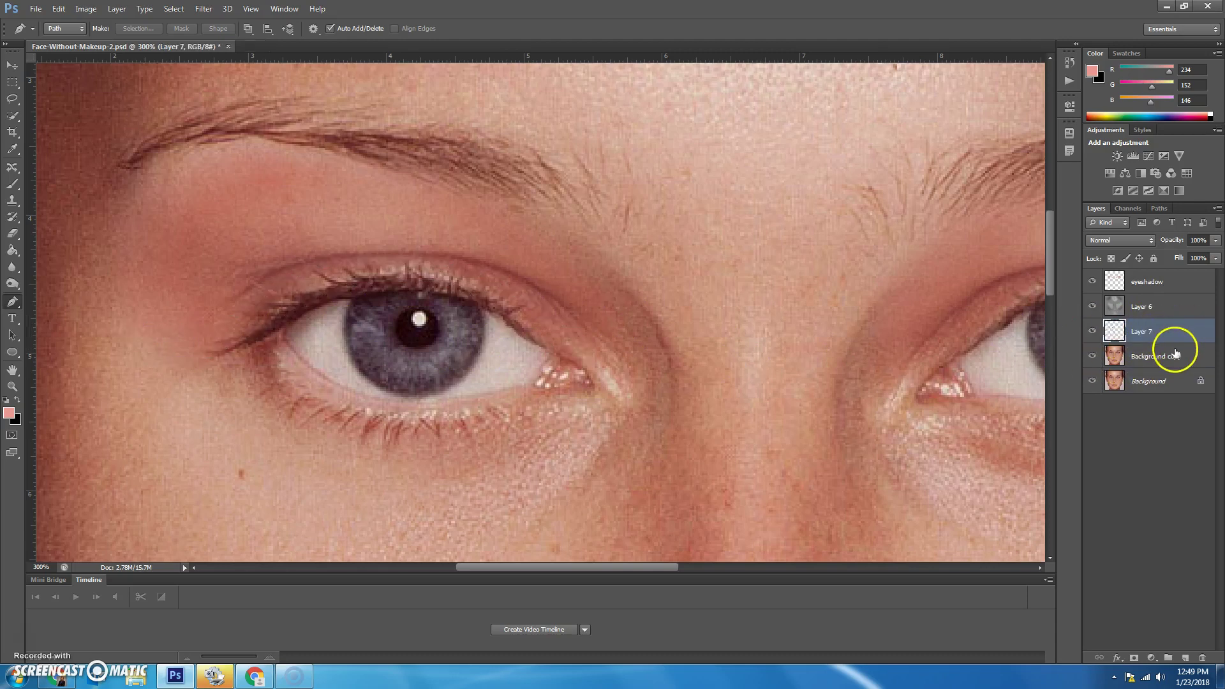
left_click(1091, 356)
left_click(1092, 381)
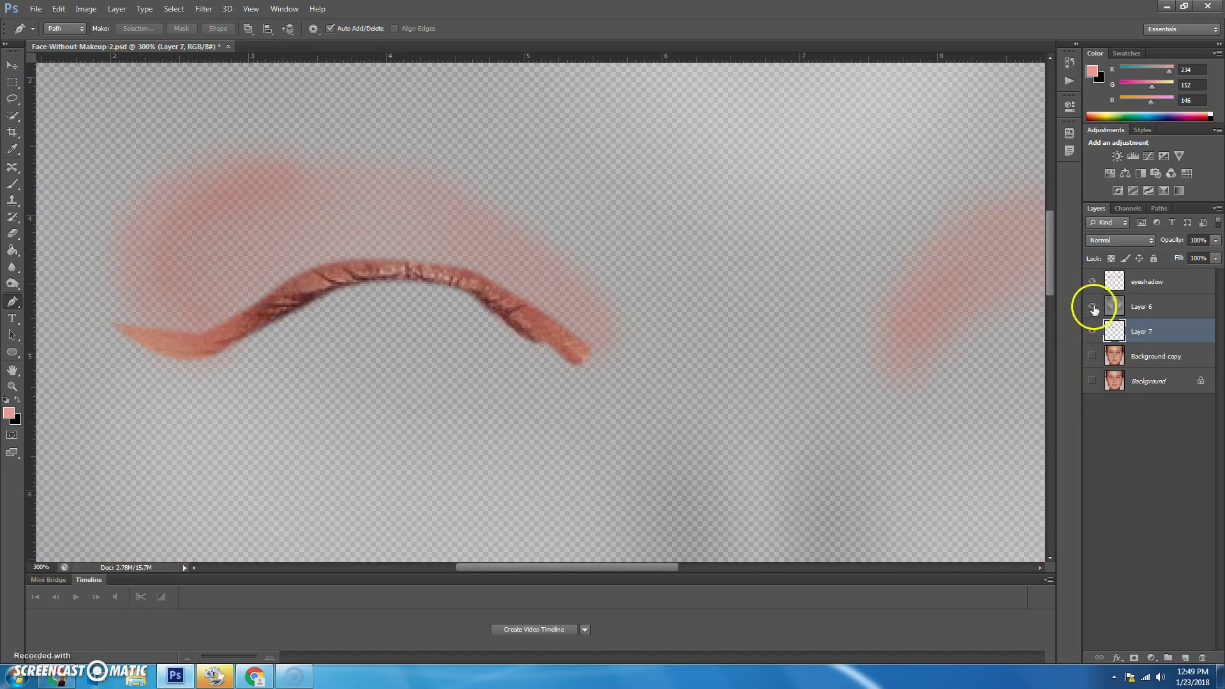
left_click(1093, 306)
left_click(1092, 281)
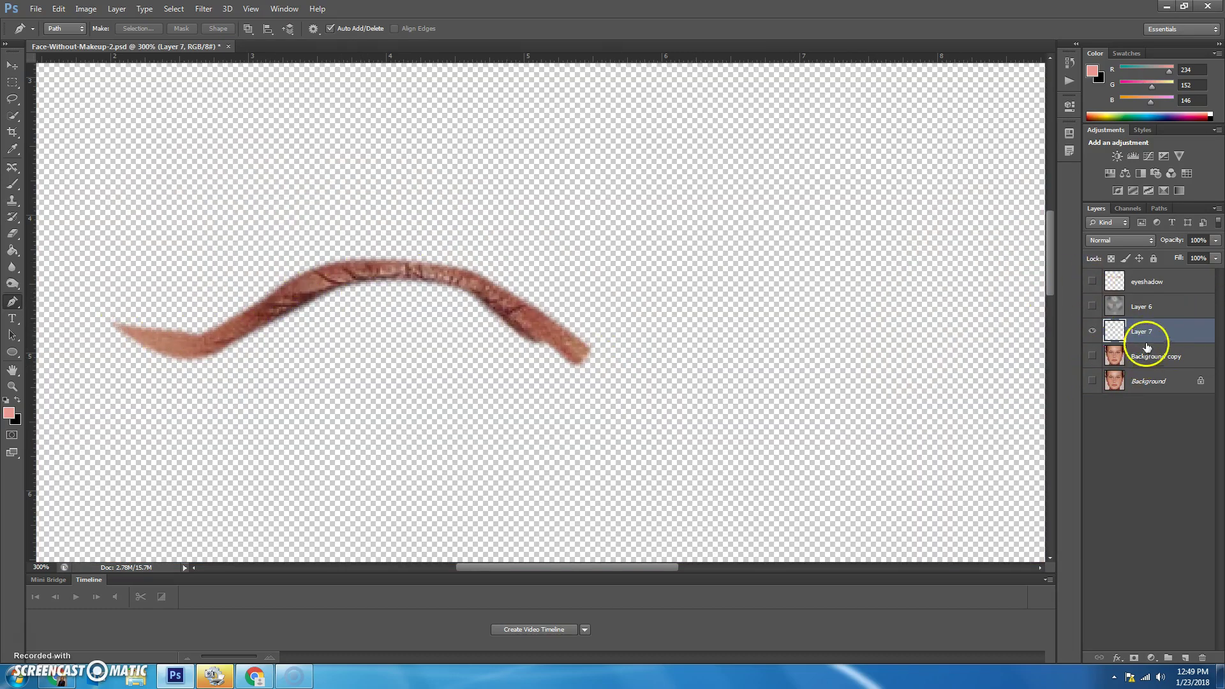
left_click(1092, 356)
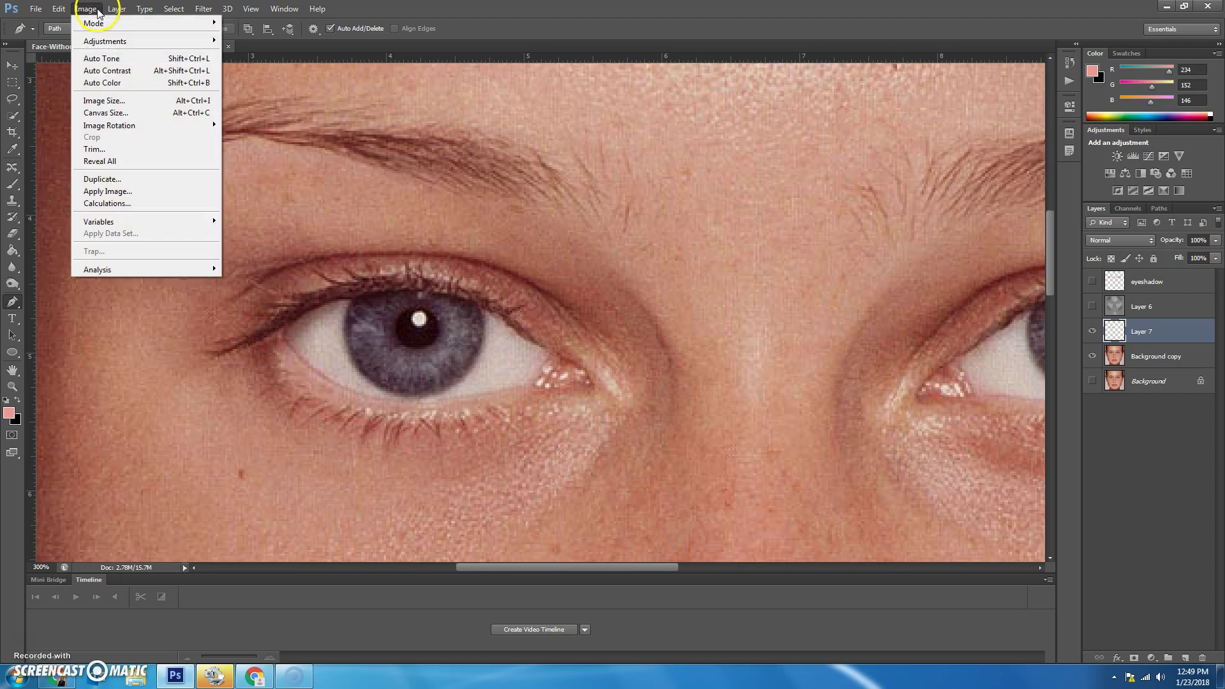
- Darken Layer 7 with Levels: black input 26 and midtones 0.56
mouse_move(131, 42)
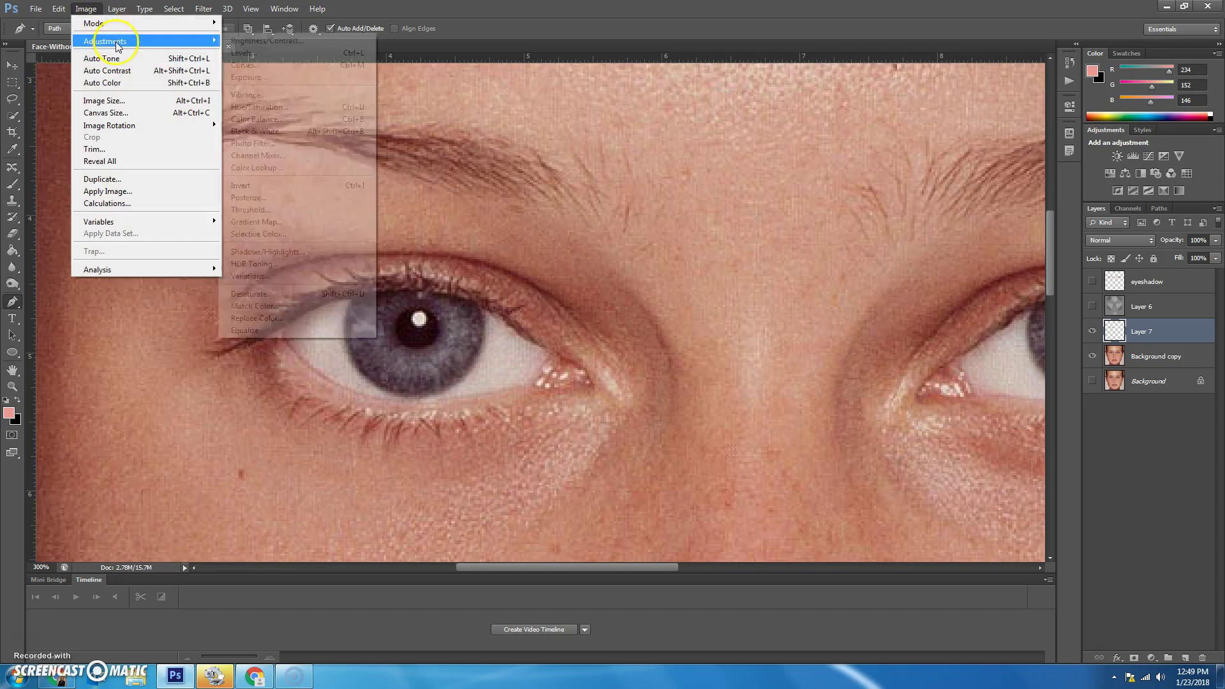
left_click(242, 53)
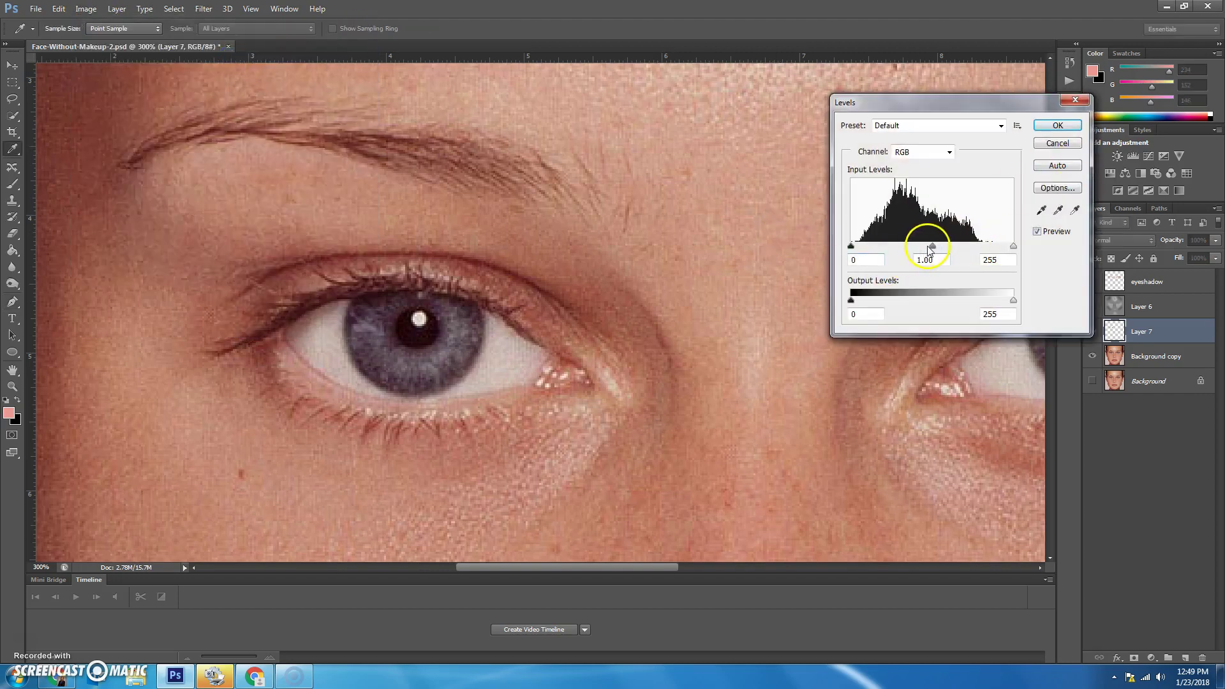
left_click_drag(928, 246, 961, 250)
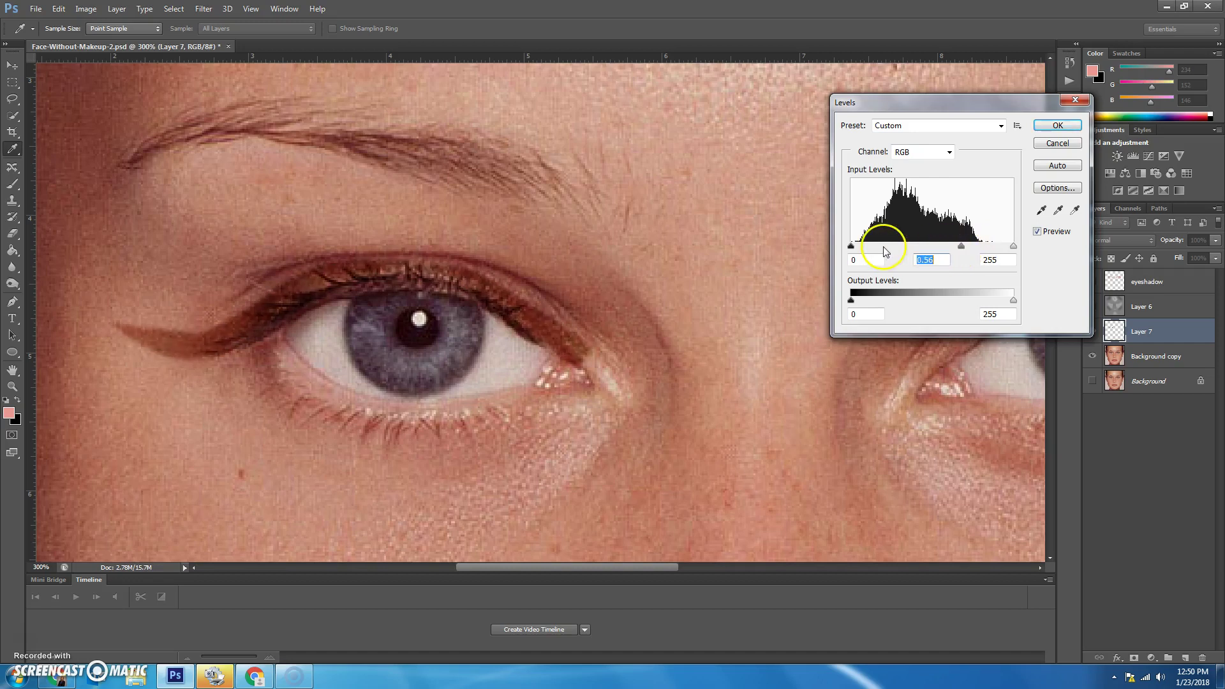
left_click_drag(850, 248, 869, 250)
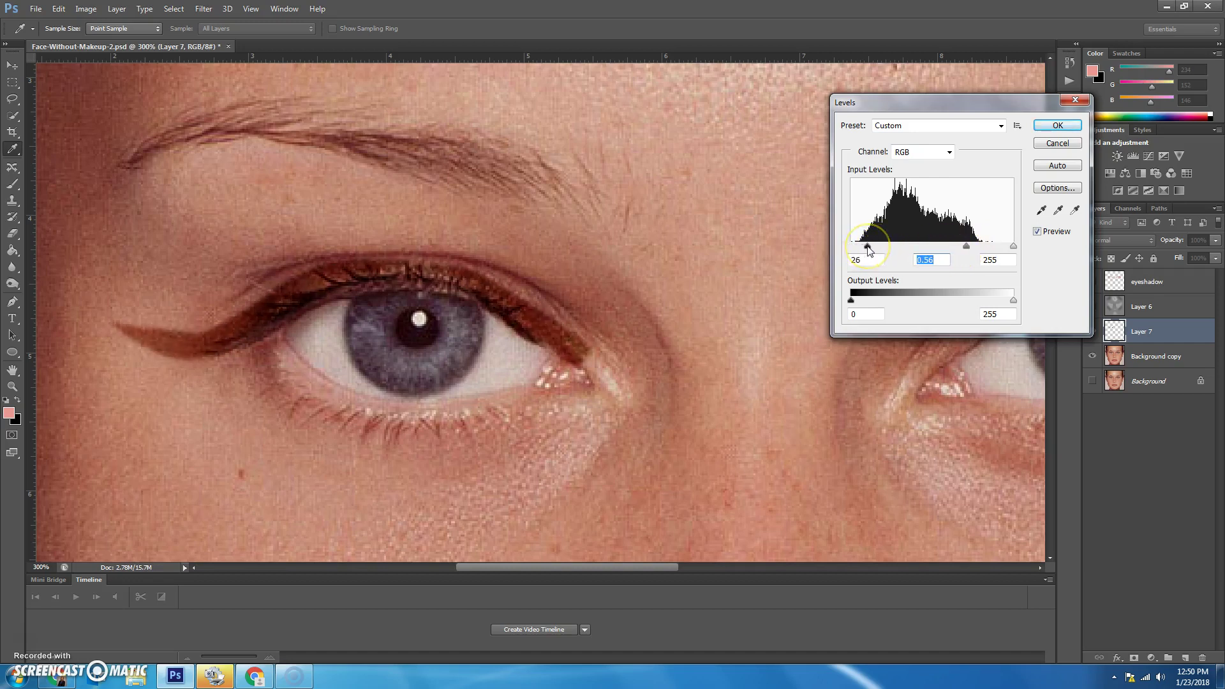
left_click(1057, 126)
- Apply Hue/Saturation with Saturation -22 and Lightness -32, then hide Background copy to isolate the eyeliner
key("p")
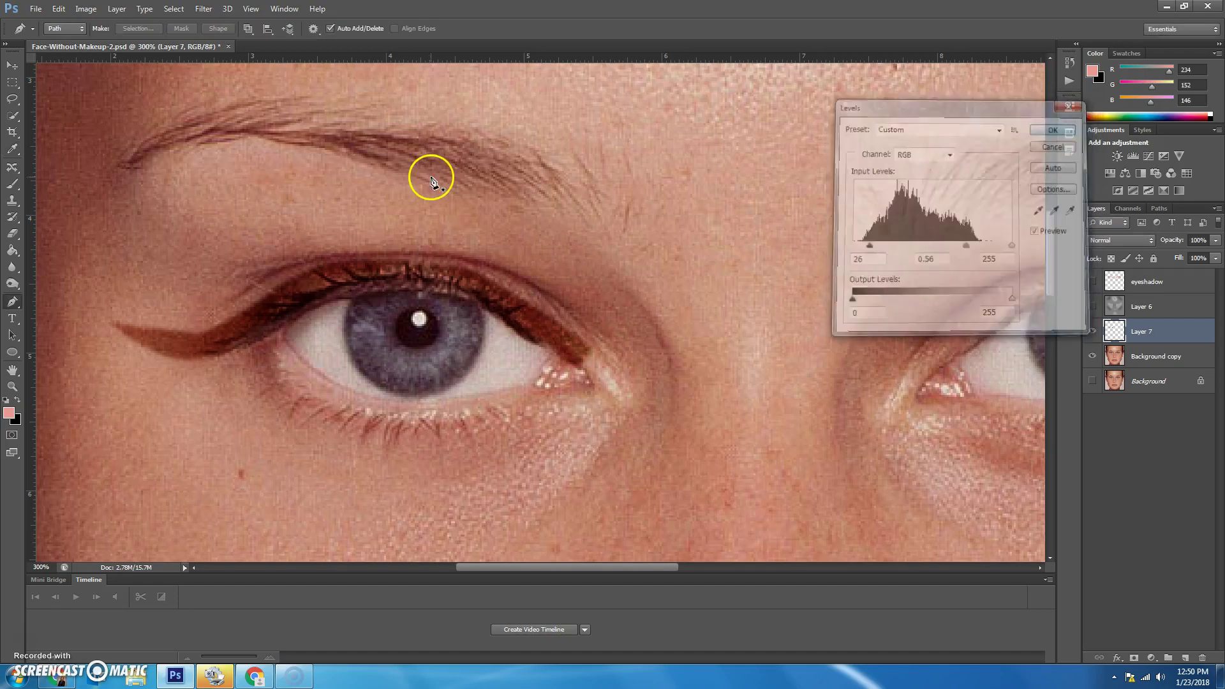
left_click(87, 9)
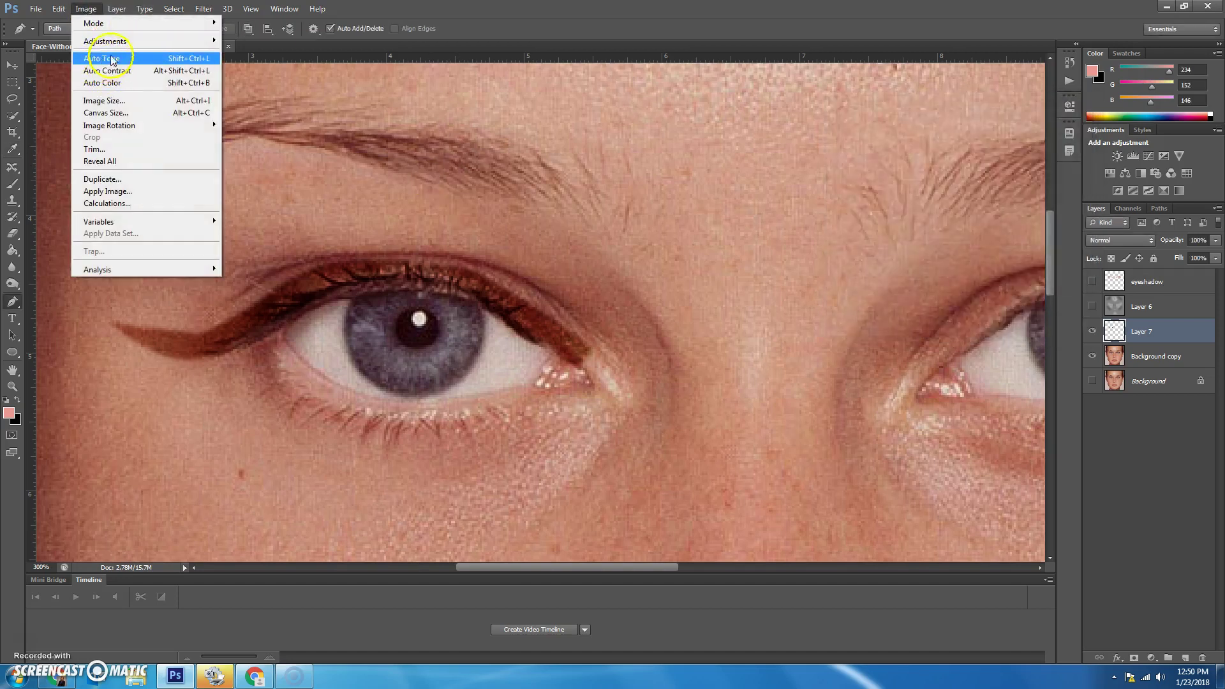
mouse_move(109, 40)
left_click(298, 108)
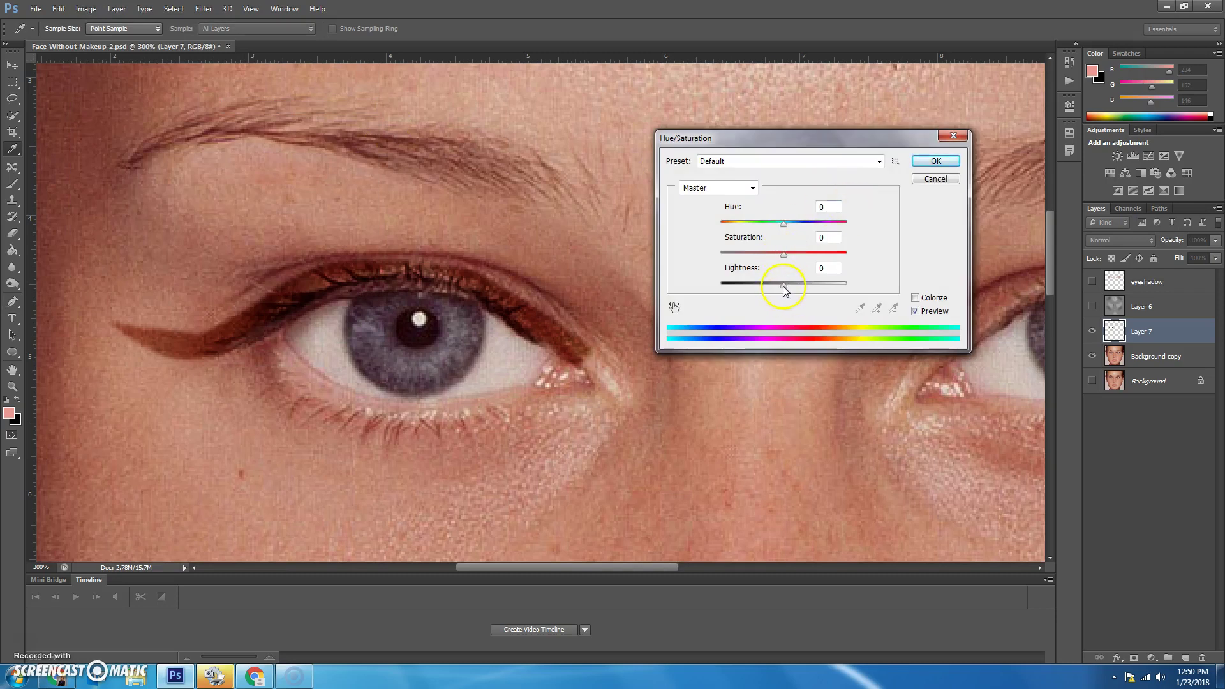
left_click_drag(784, 290, 769, 291)
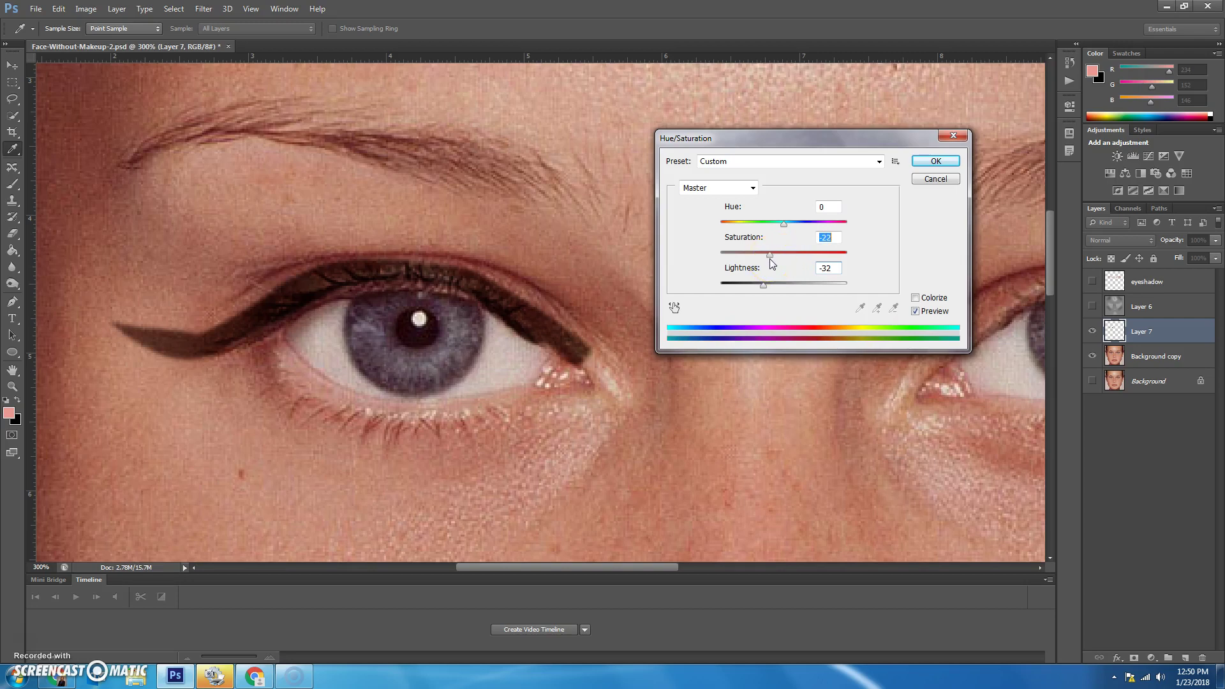
left_click(935, 162)
key("p")
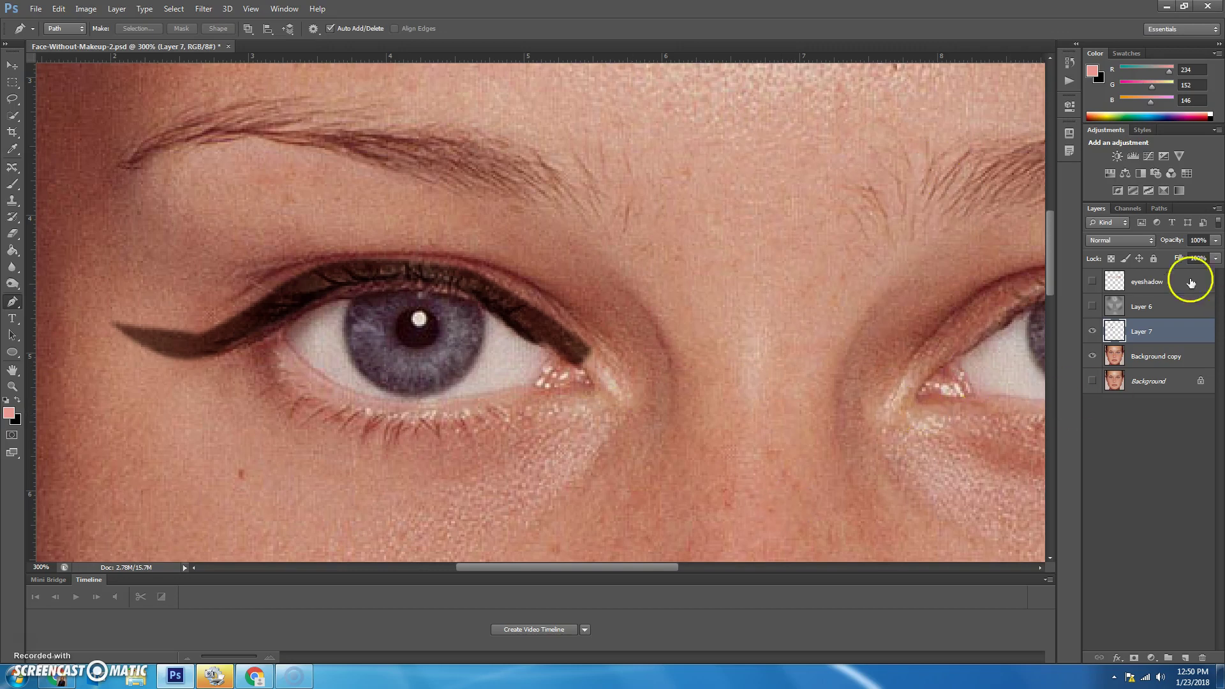
left_click(1092, 330)
- Toggle the face photo off and back on, then pick the Eraser tool
left_click(1092, 357)
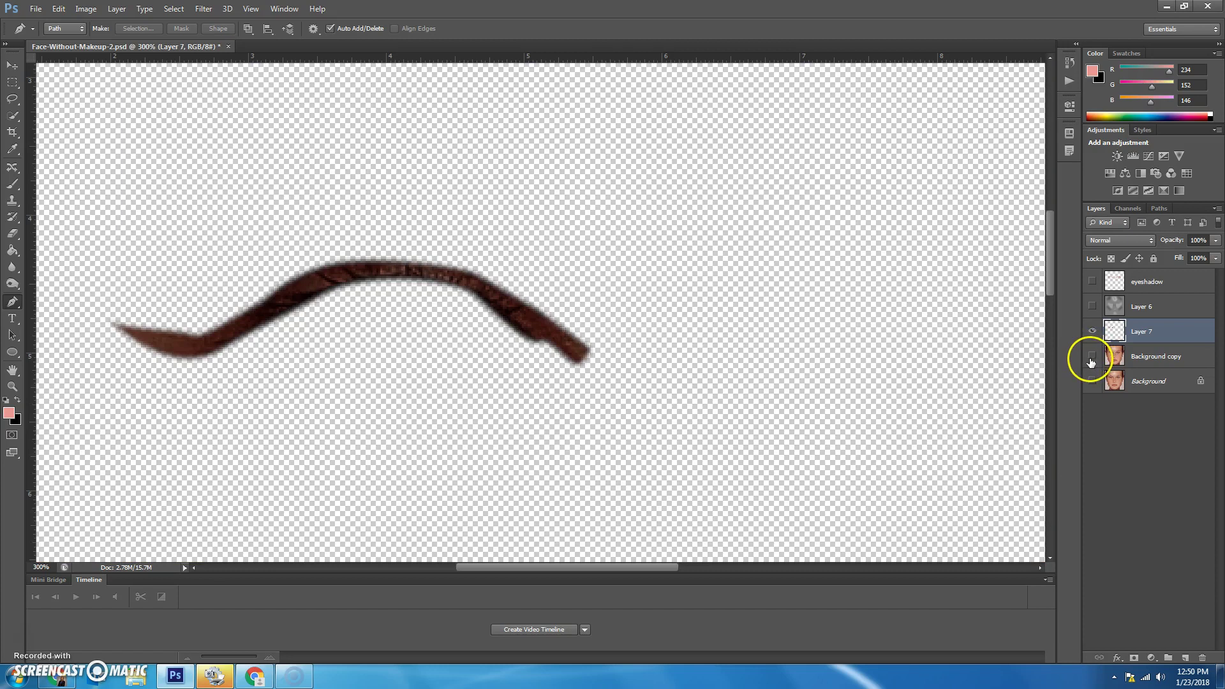
left_click(1092, 357)
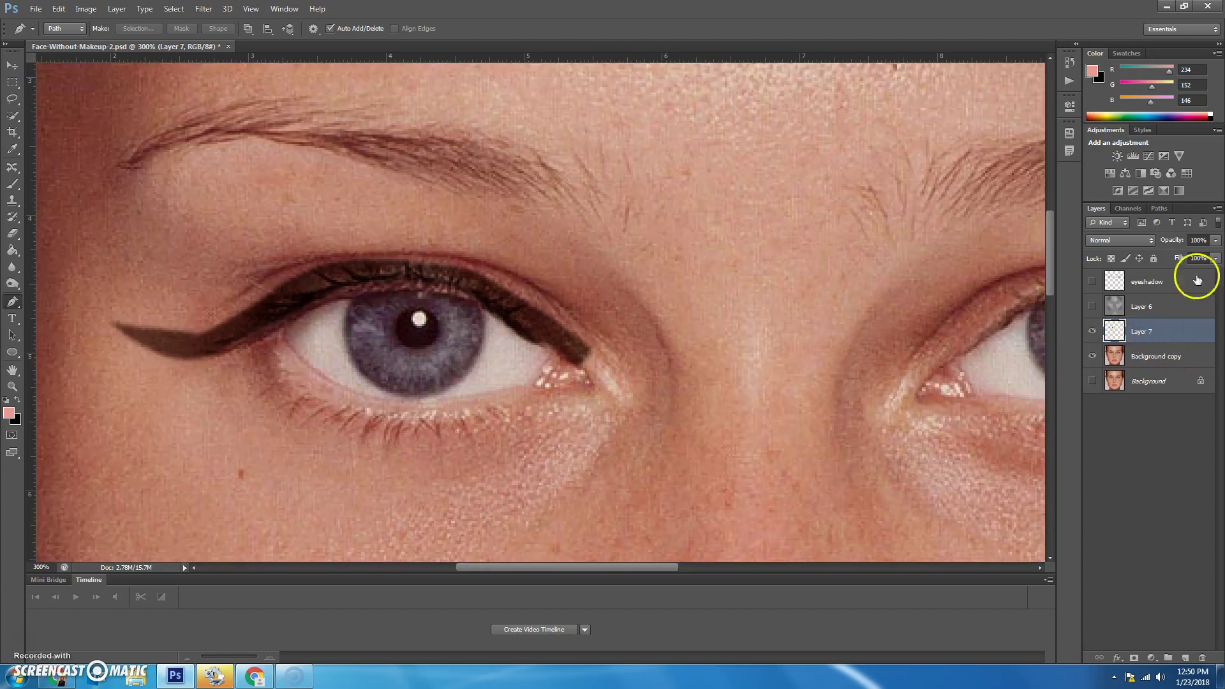
left_click(14, 234)
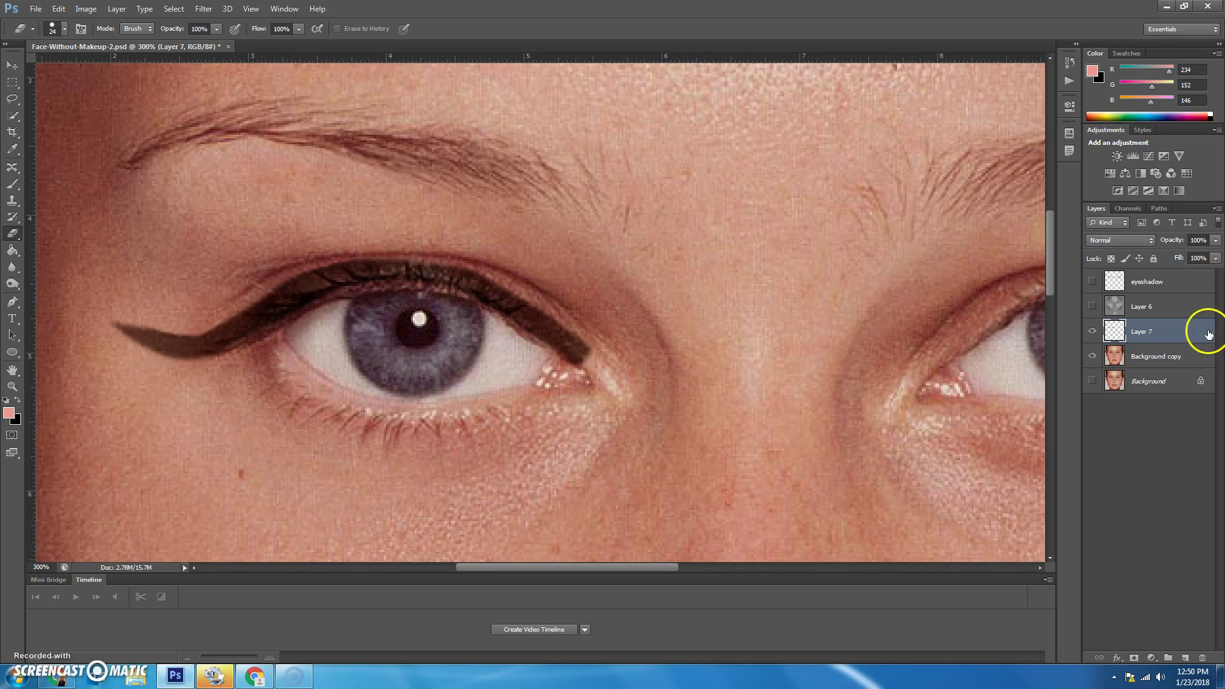
- Warp Layer 7's eyeliner to hug the upper lid with a longer tail, and commit it
left_click(58, 8)
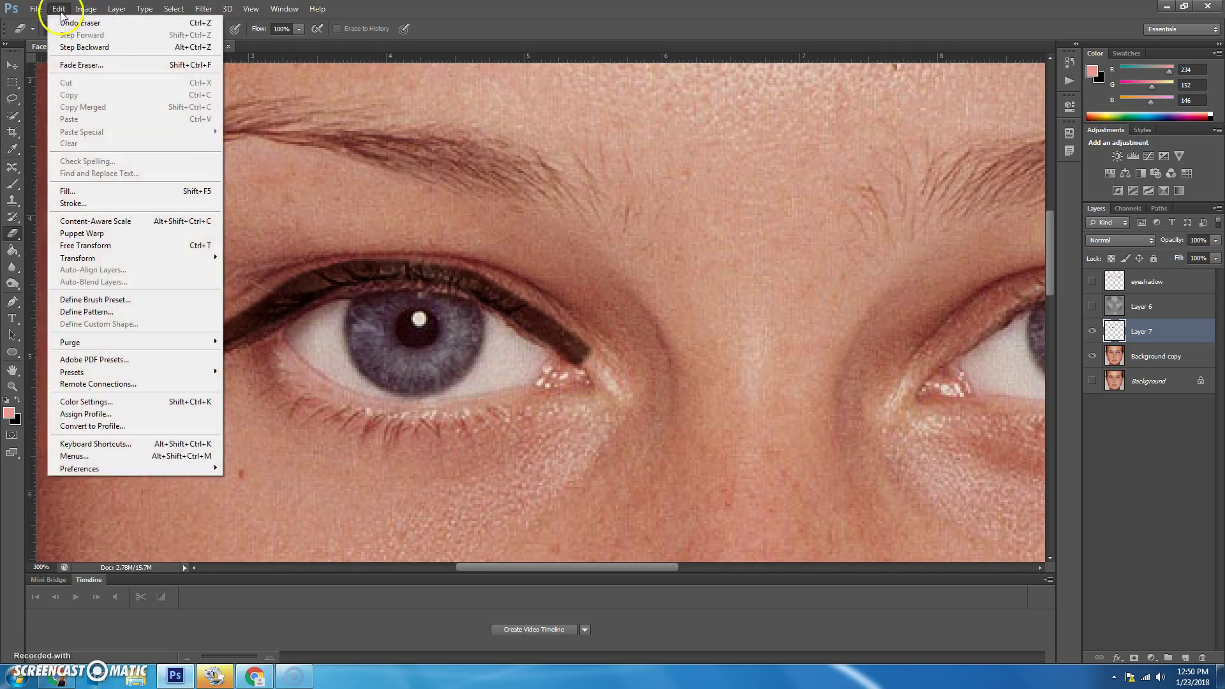
mouse_move(96, 258)
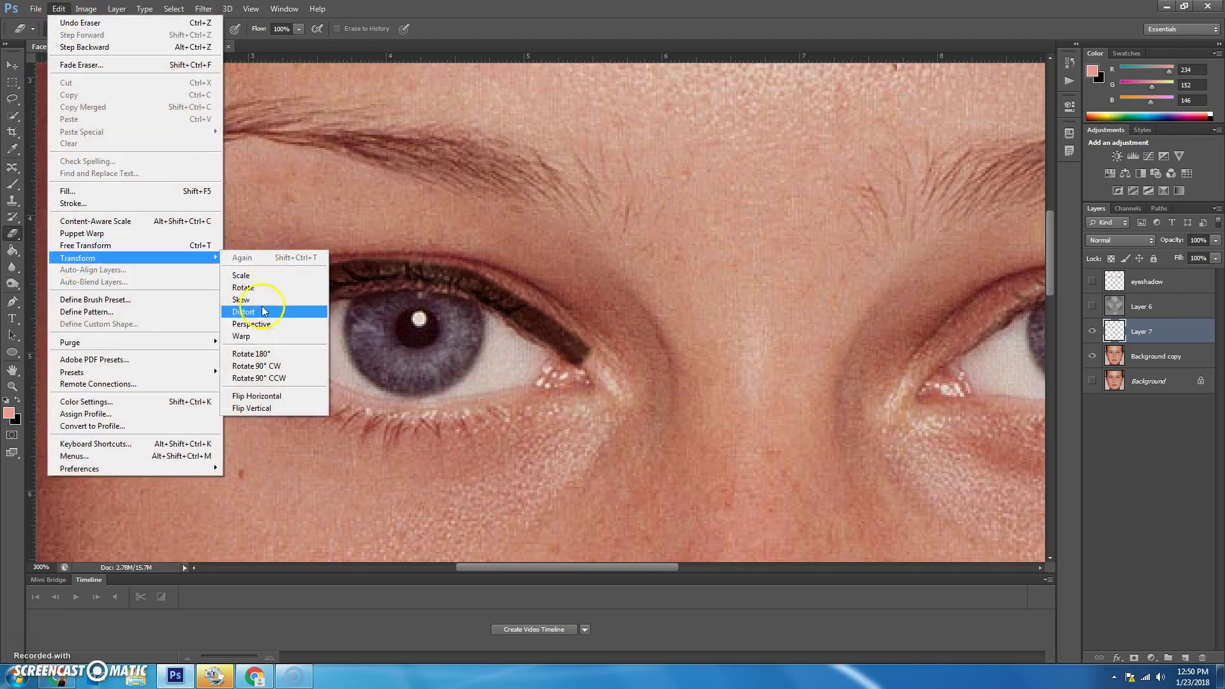
left_click(268, 336)
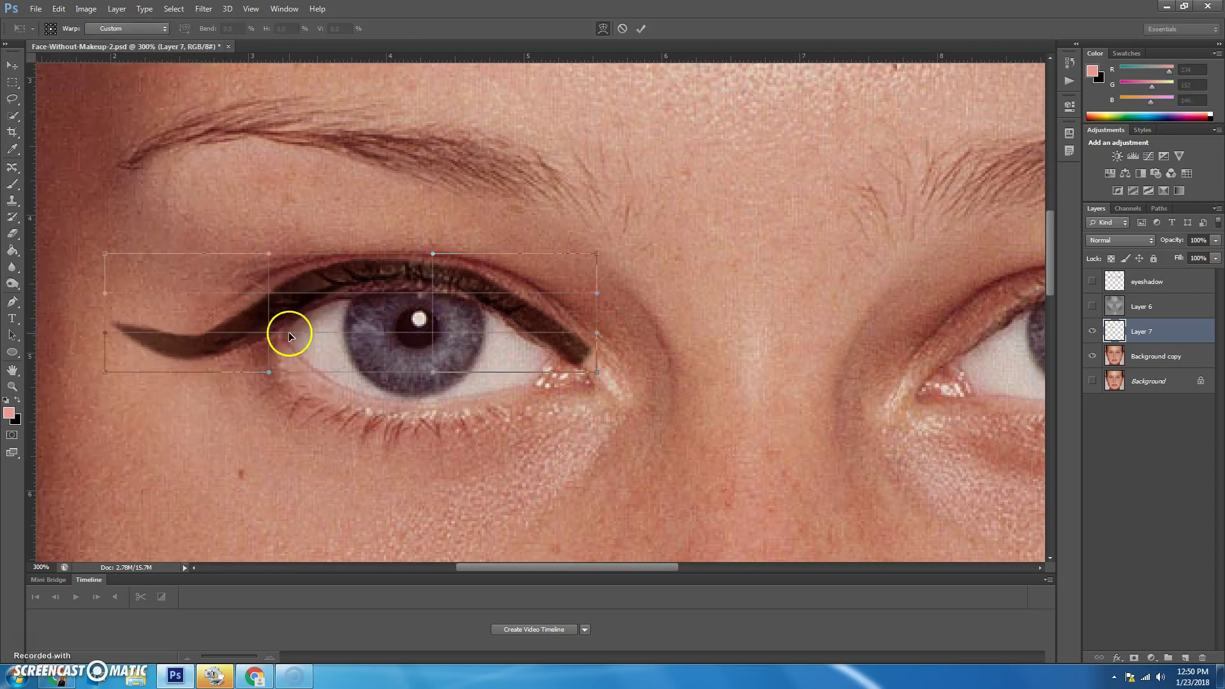
left_click_drag(117, 327, 96, 331)
left_click_drag(217, 349, 147, 357)
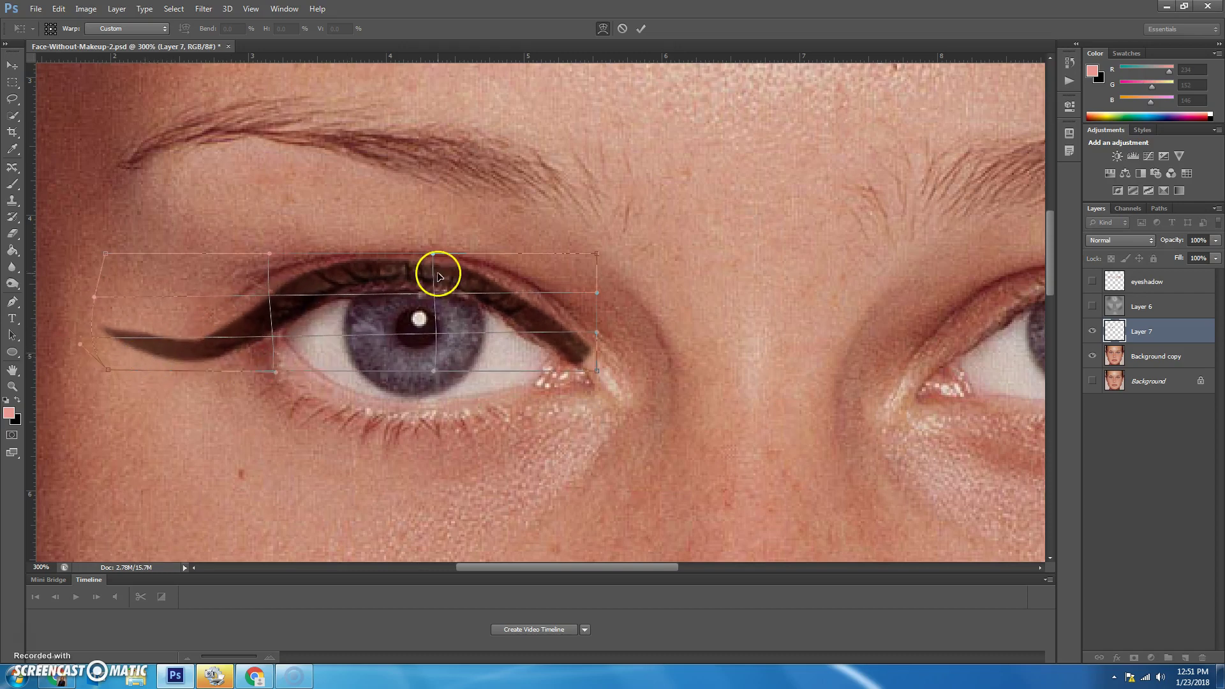
left_click_drag(437, 276, 410, 273)
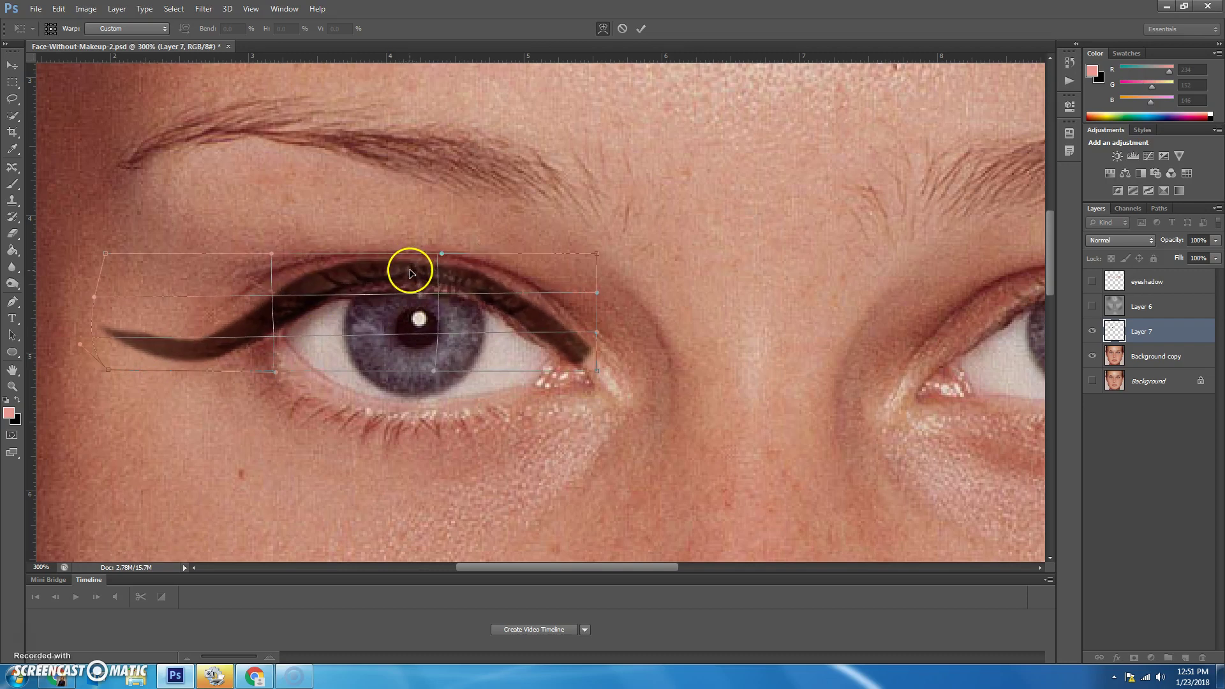
left_click_drag(534, 301, 397, 281)
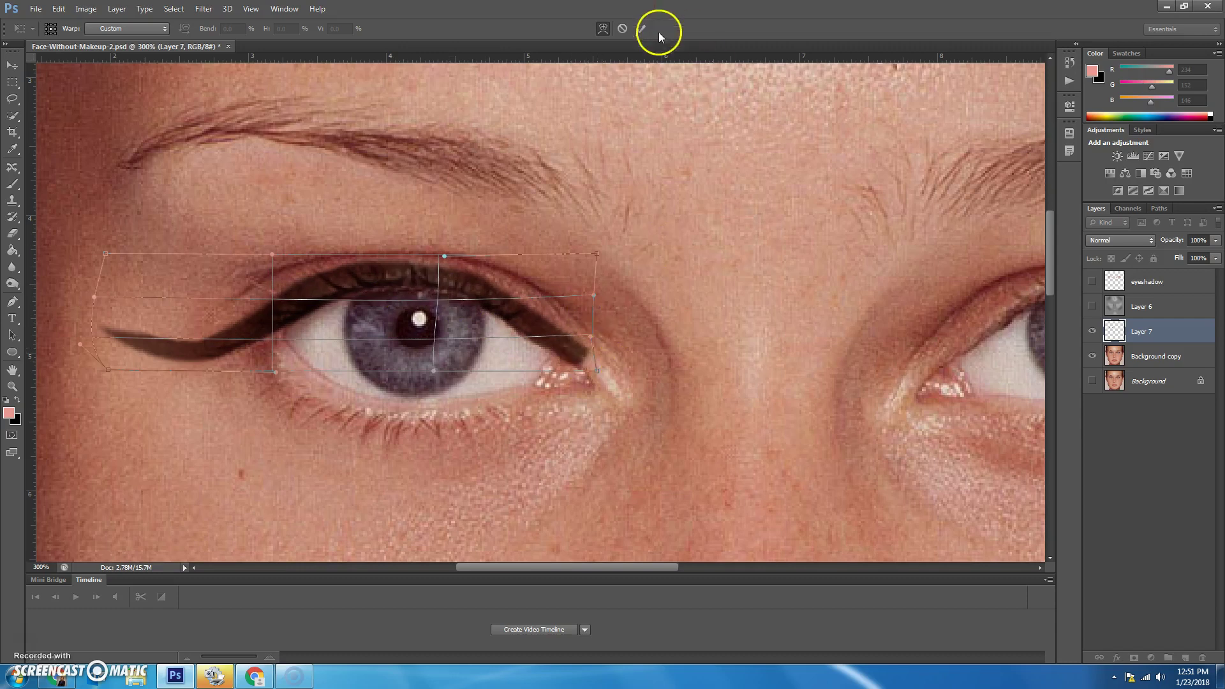
left_click(642, 29)
key("e")
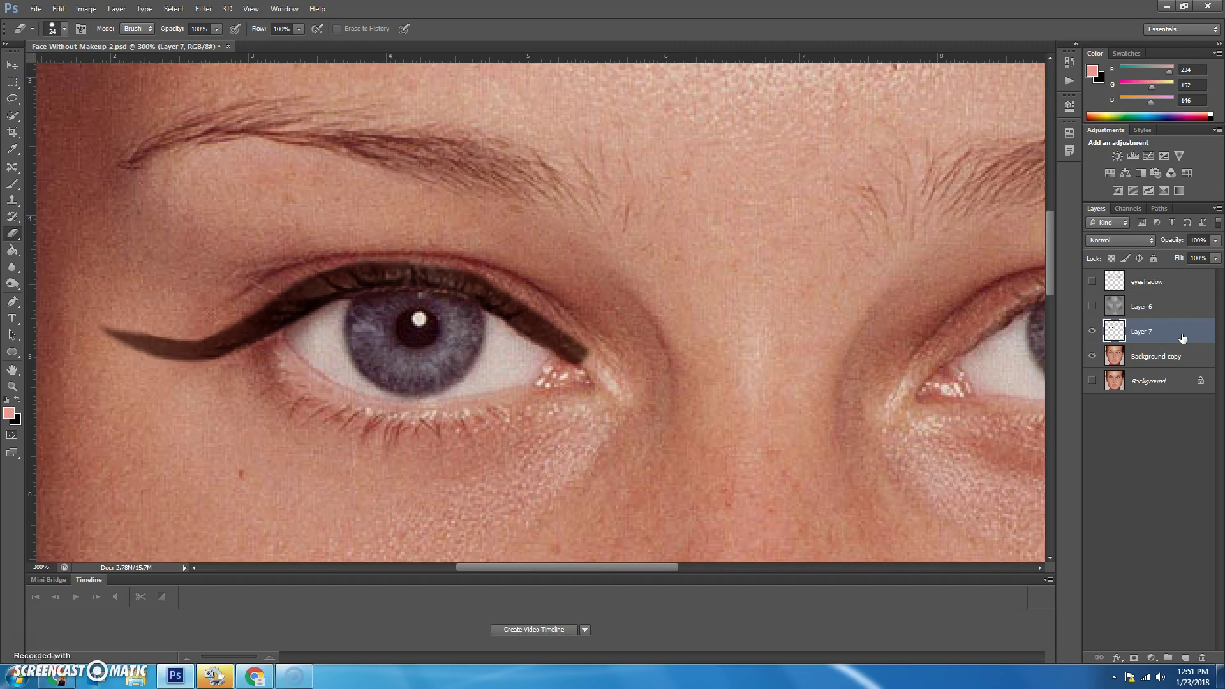
- Rename Layer 7 to 'Left eyeliner' and duplicate it as 'Right Eyelibner'
left_click(1144, 337)
key("Return")
key("ctrl+j")
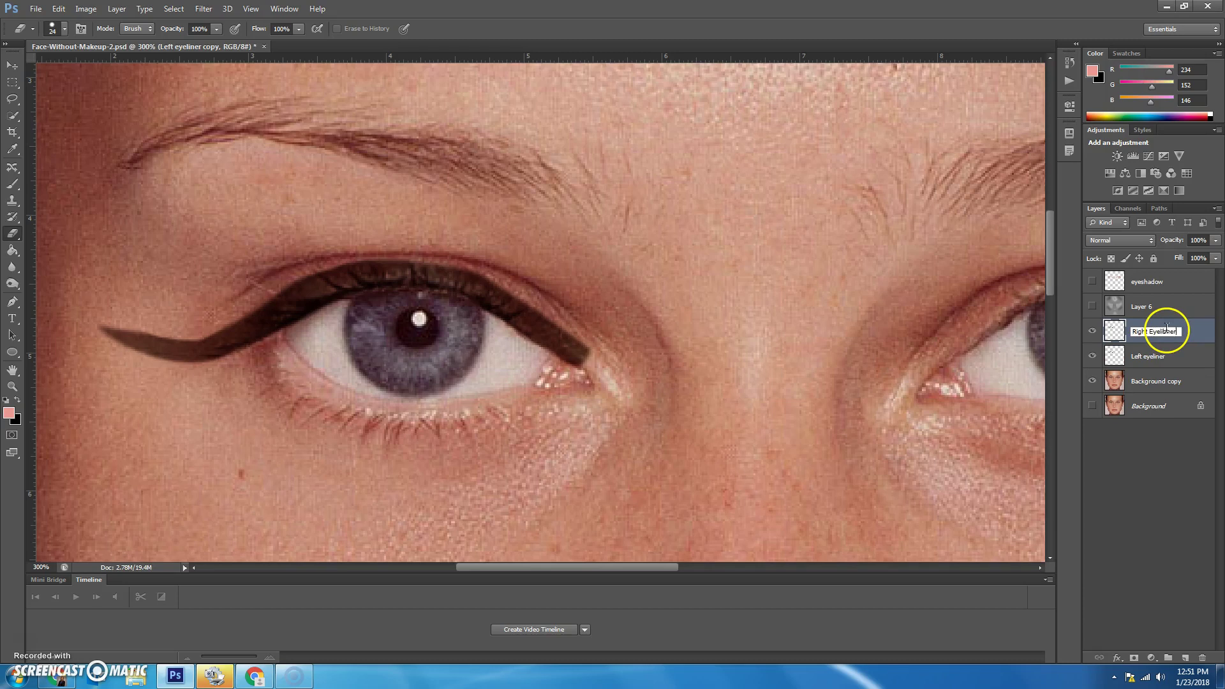
key("Return")
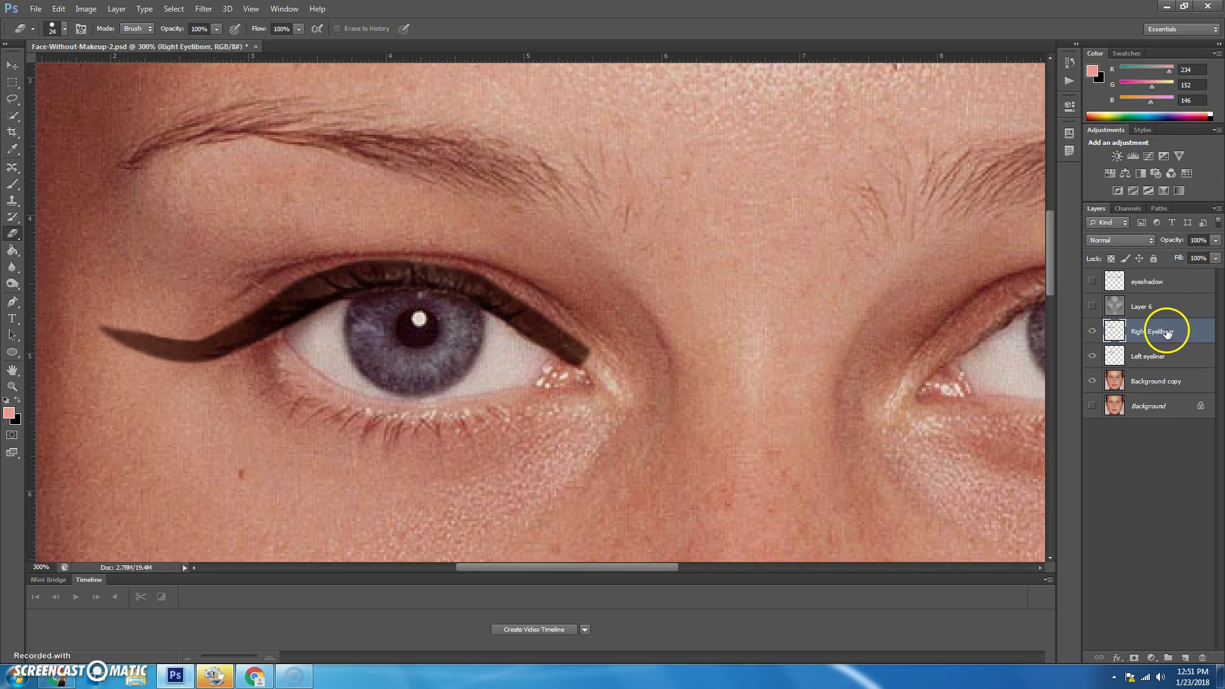
- Flip the copied eyeliner layer horizontally
left_click(76, 9)
mouse_move(64, 9)
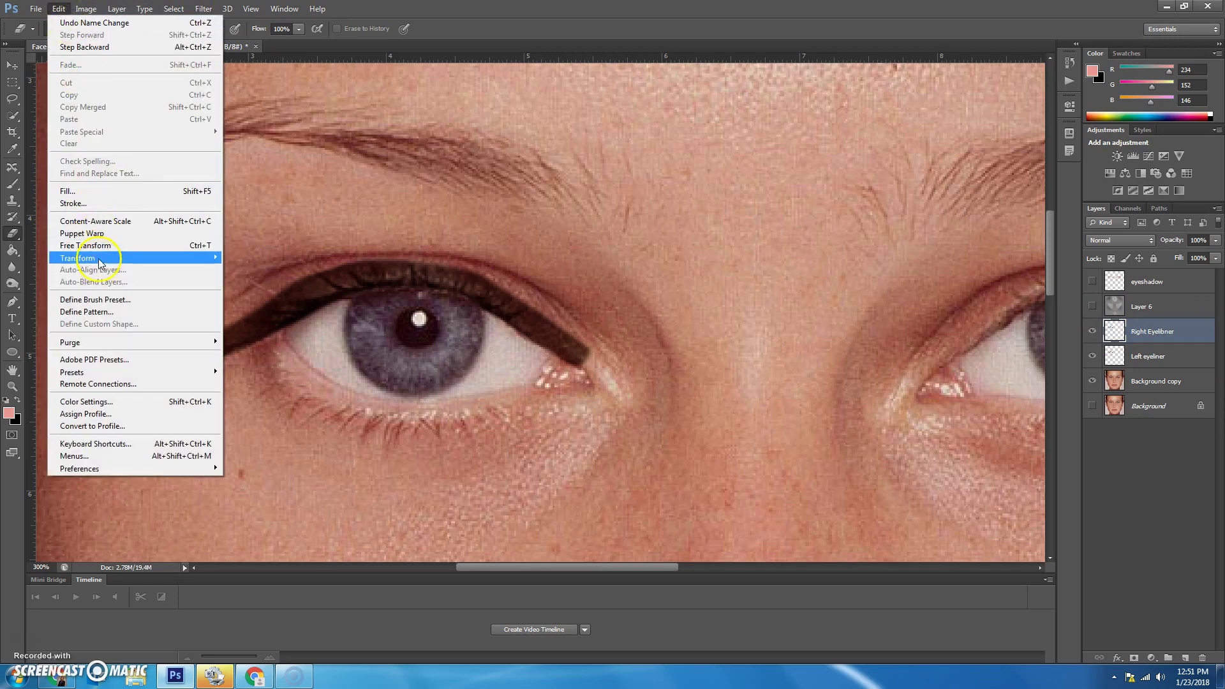
mouse_move(100, 262)
left_click(268, 390)
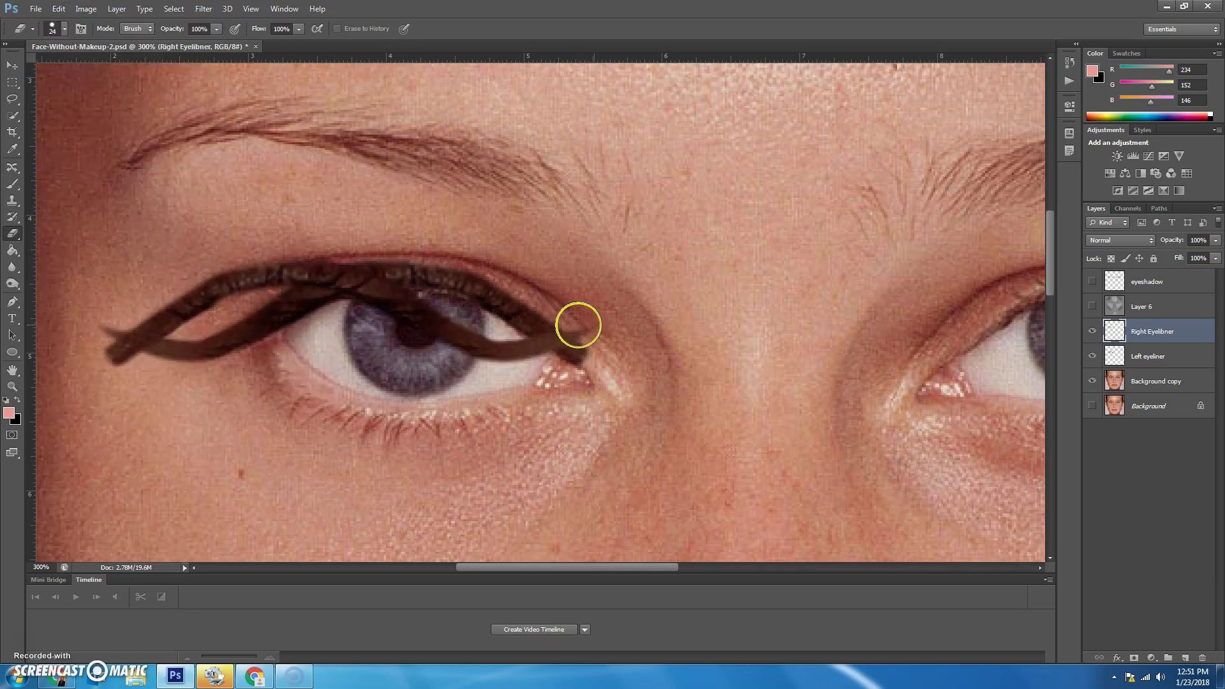
- Move the flipped eyeliner over the right eye
left_click(13, 66)
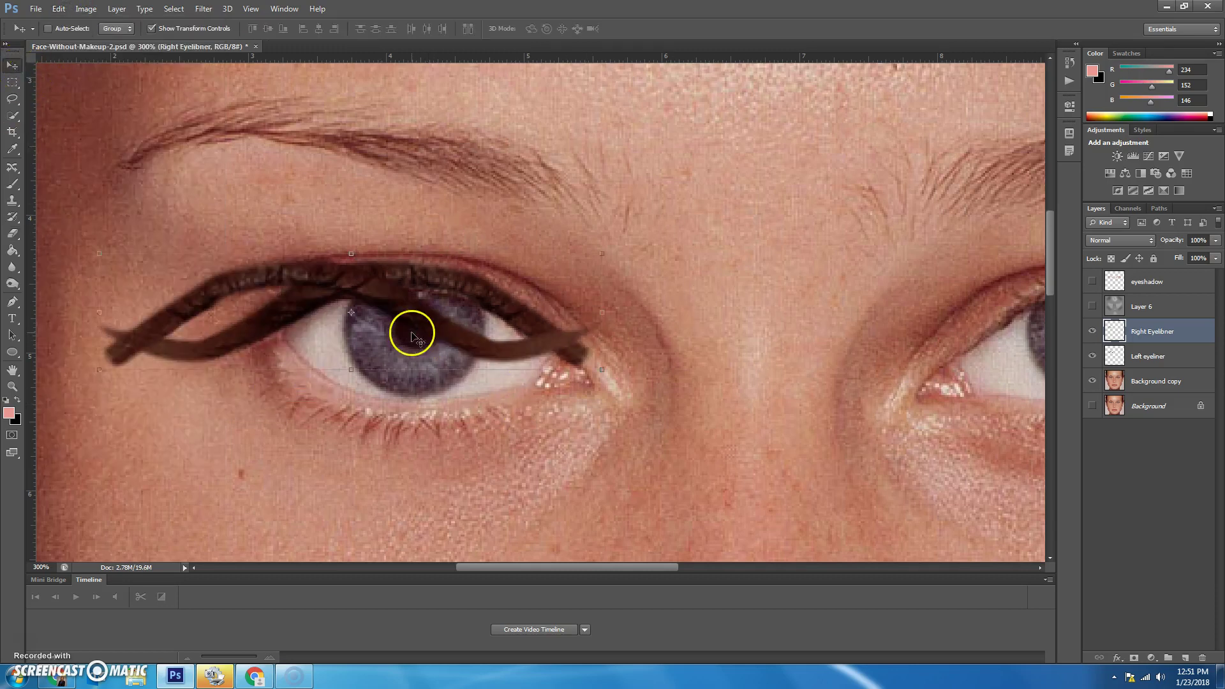
left_click_drag(411, 335, 1020, 337)
left_click_drag(637, 568, 774, 566)
left_click_drag(375, 298, 580, 308)
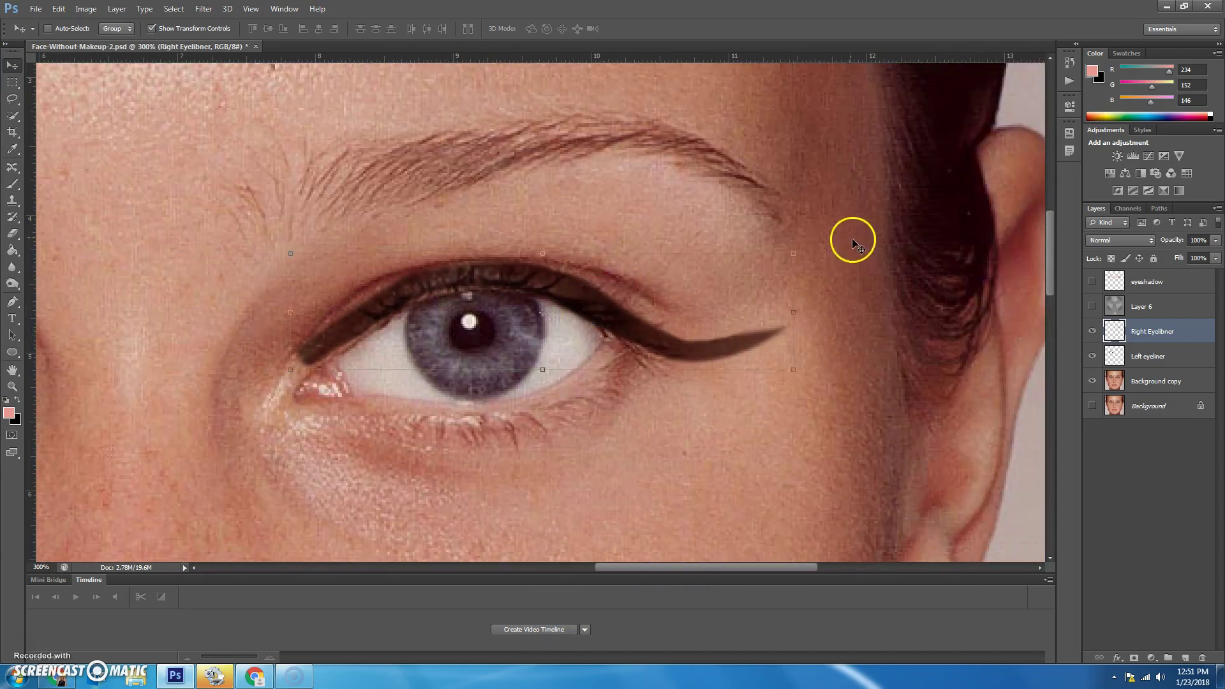
- Rotate the right eyeliner about -1.16° to follow the lash line and commit
left_click_drag(803, 249, 798, 240)
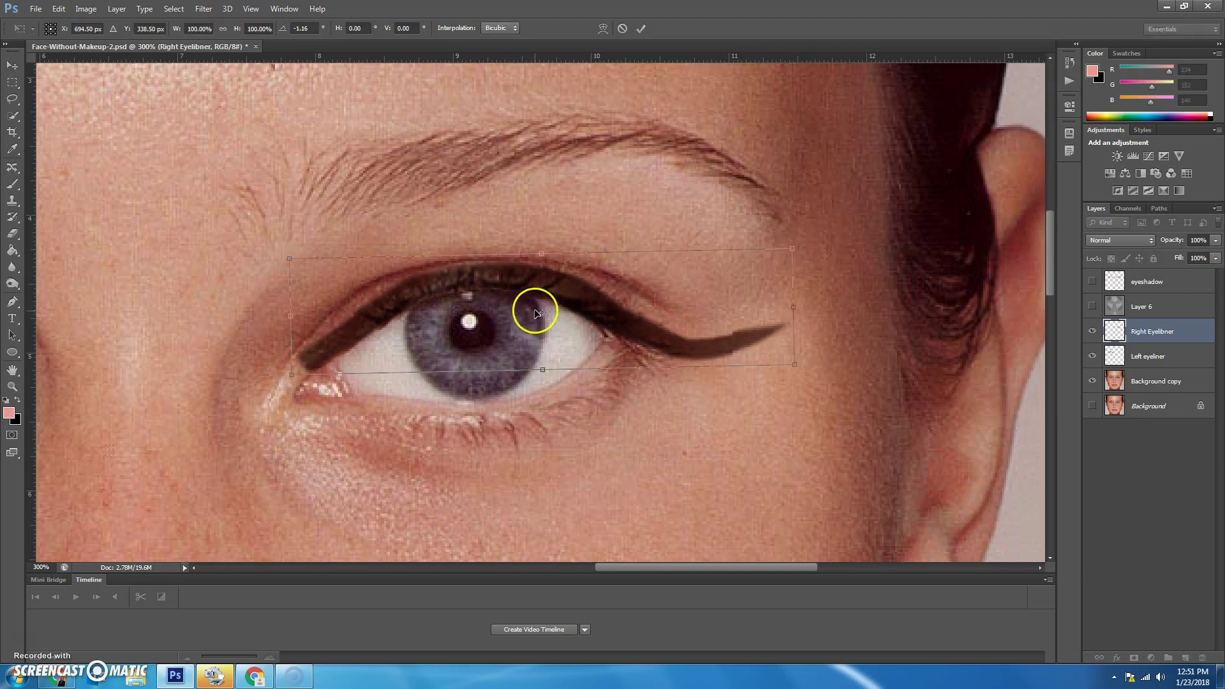
left_click_drag(533, 306, 534, 306)
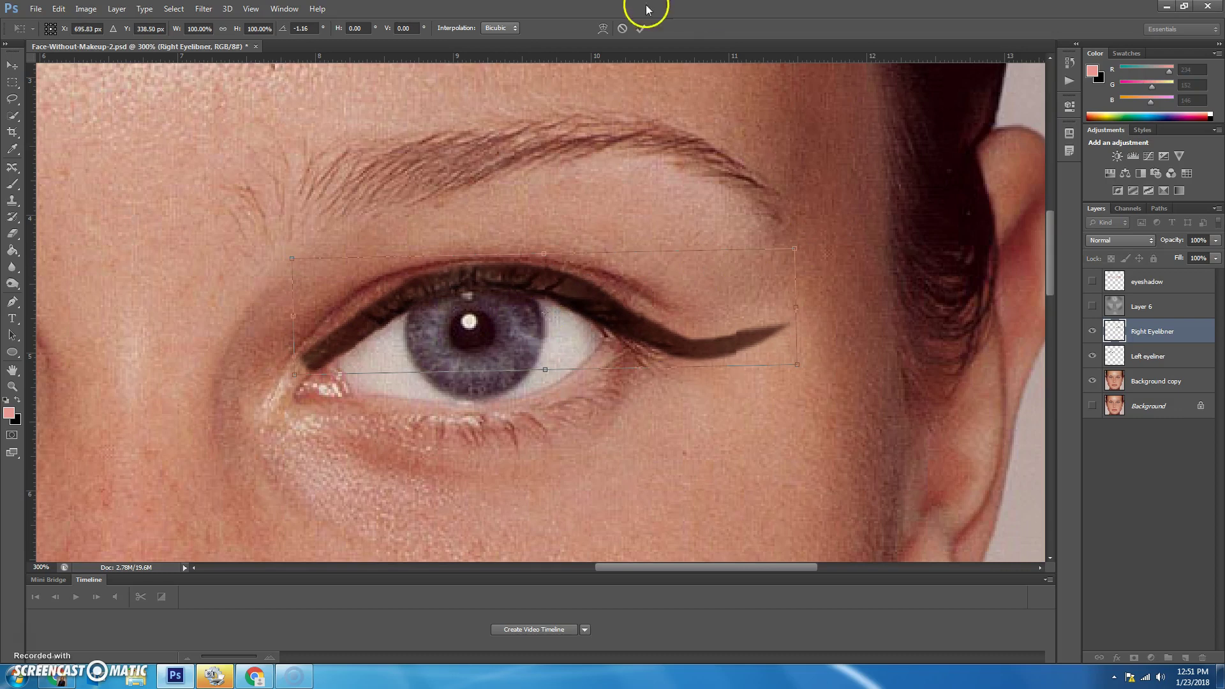
left_click(641, 28)
left_click(58, 9)
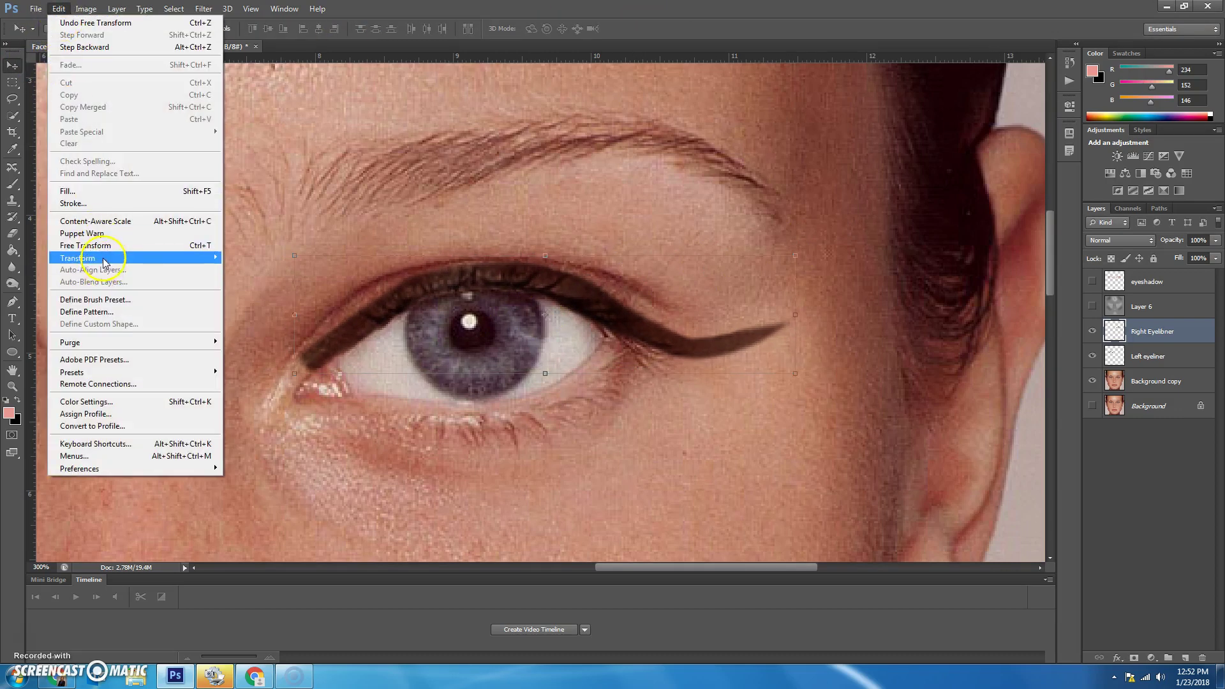
- Warp the right eyeliner so its inner end meets the eye corner and the wing follows the lid
mouse_move(192, 258)
left_click(290, 336)
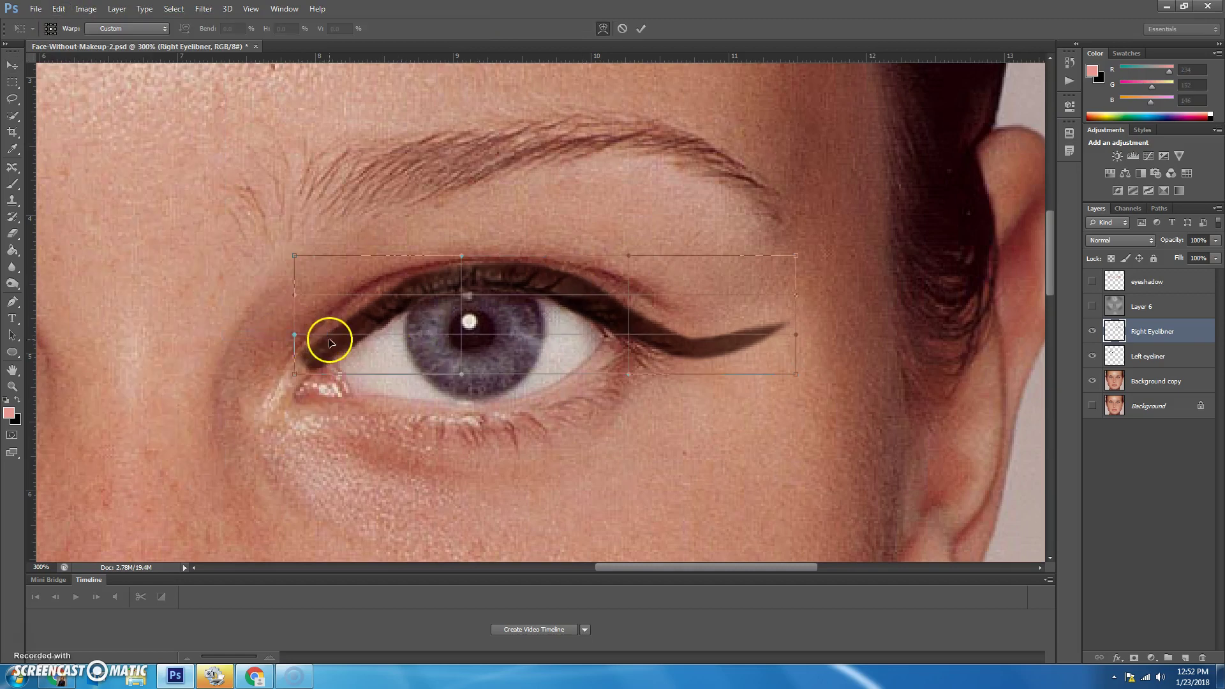
left_click_drag(331, 344, 424, 287)
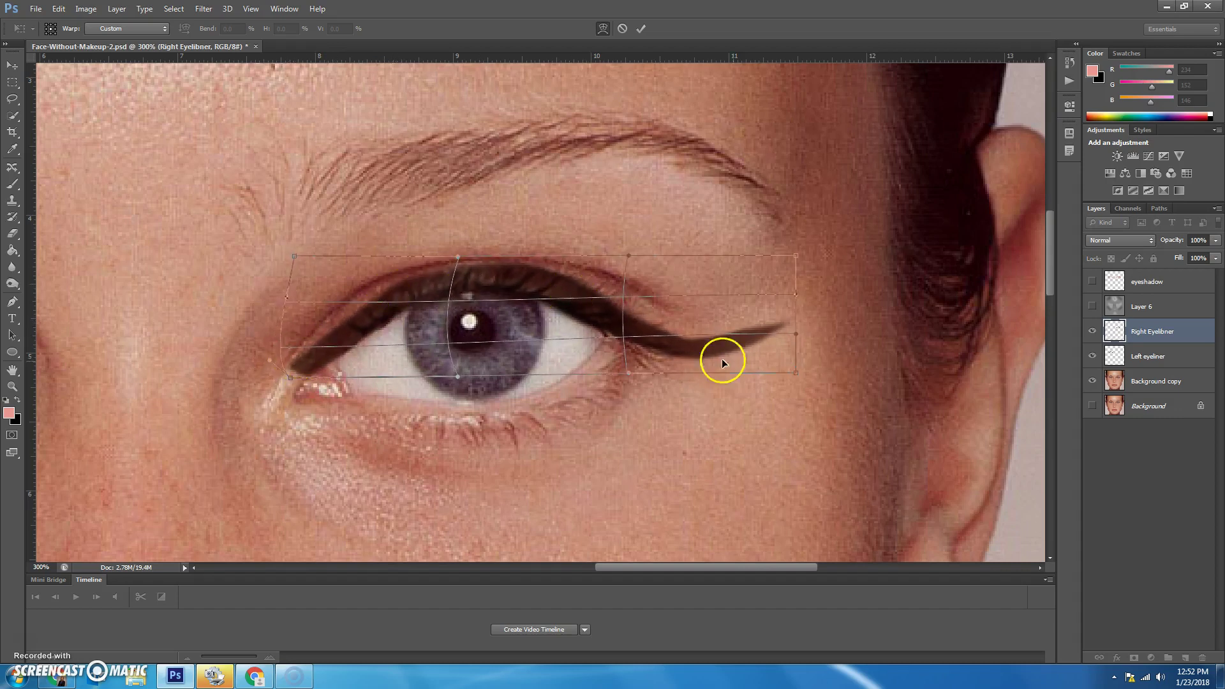
left_click_drag(734, 328, 730, 331)
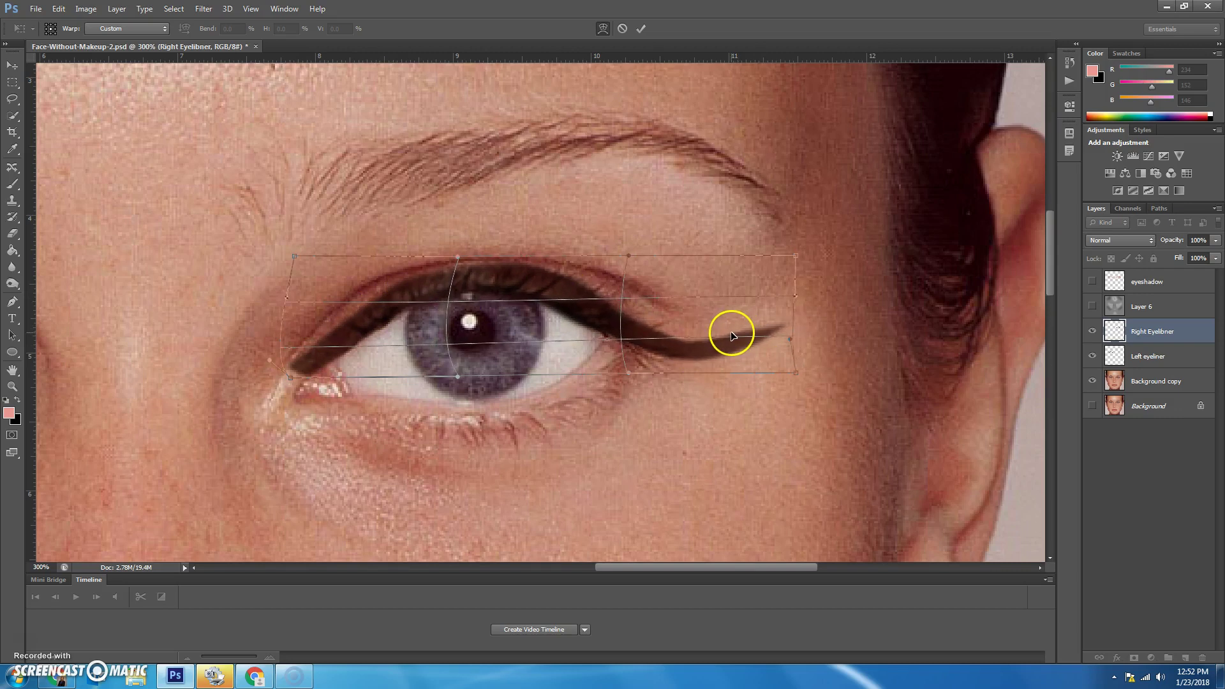
left_click(641, 28)
double_click(12, 370)
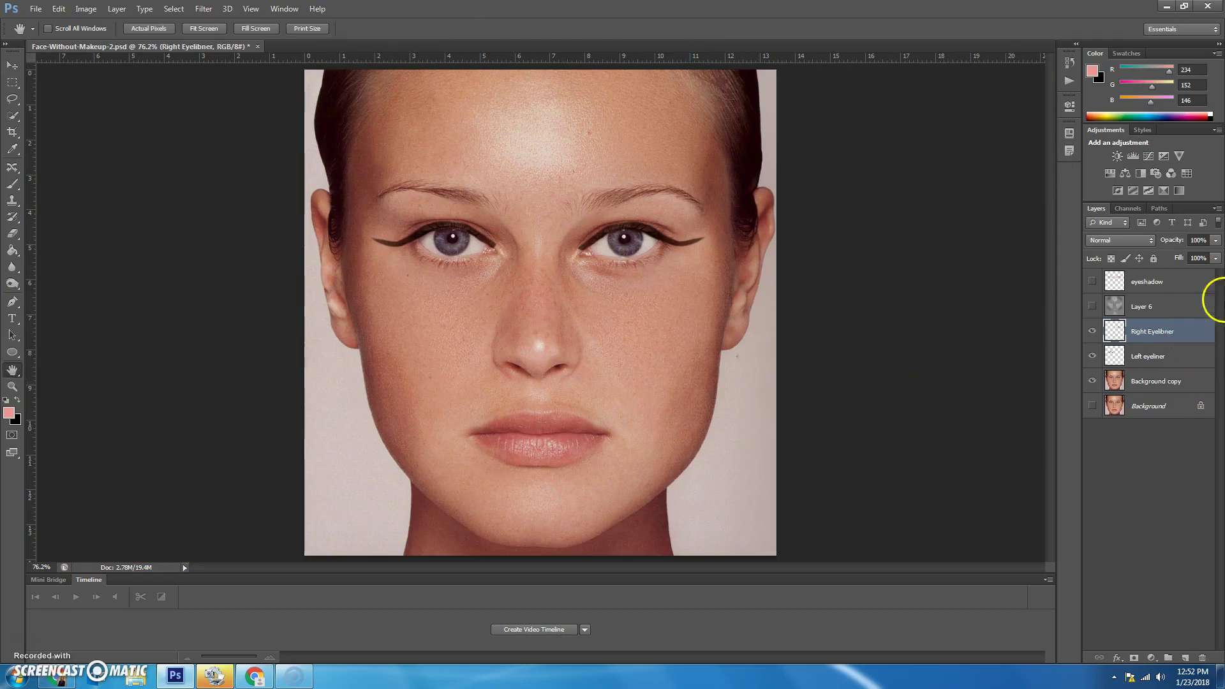
- Set Right Eyelibner opacity to 77% and Left eyeliner opacity to 74%
left_click(1215, 240)
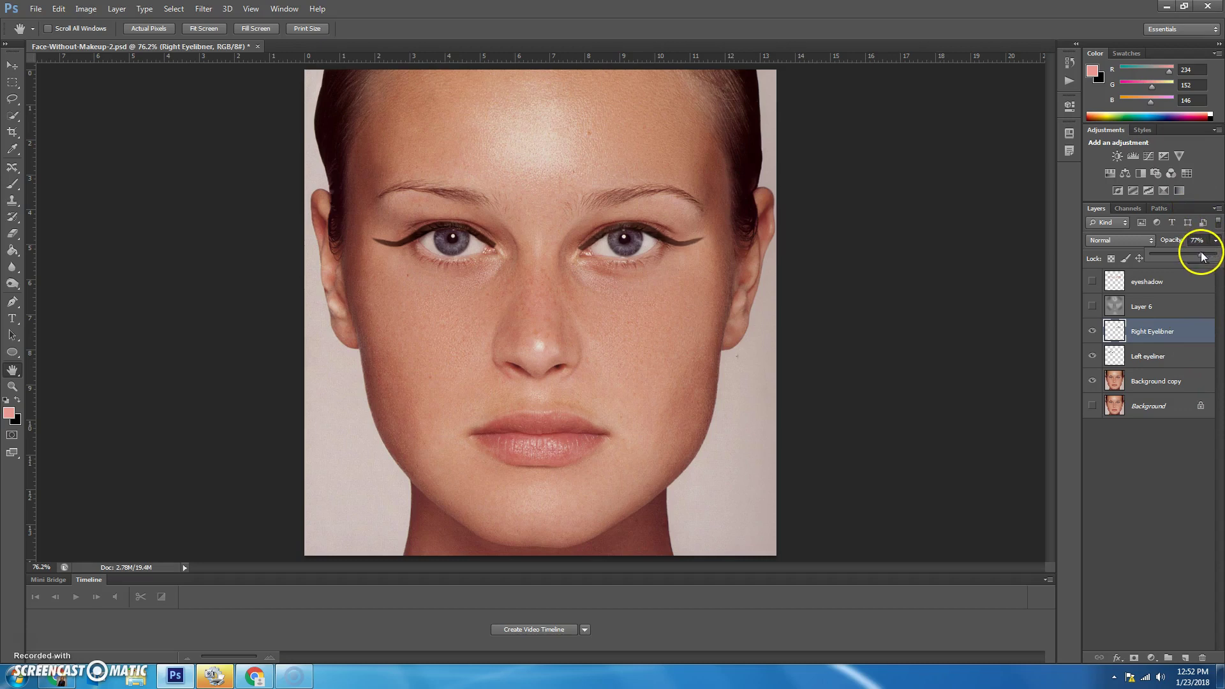
left_click(1181, 354)
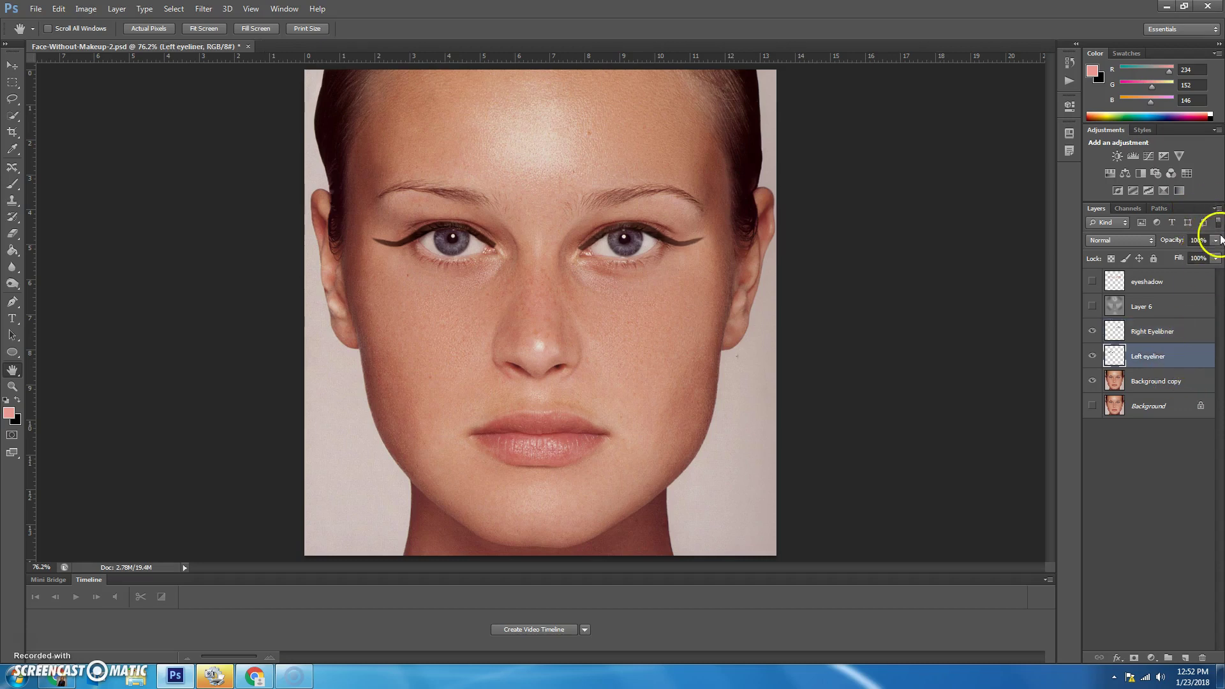
left_click_drag(1215, 240, 1201, 257)
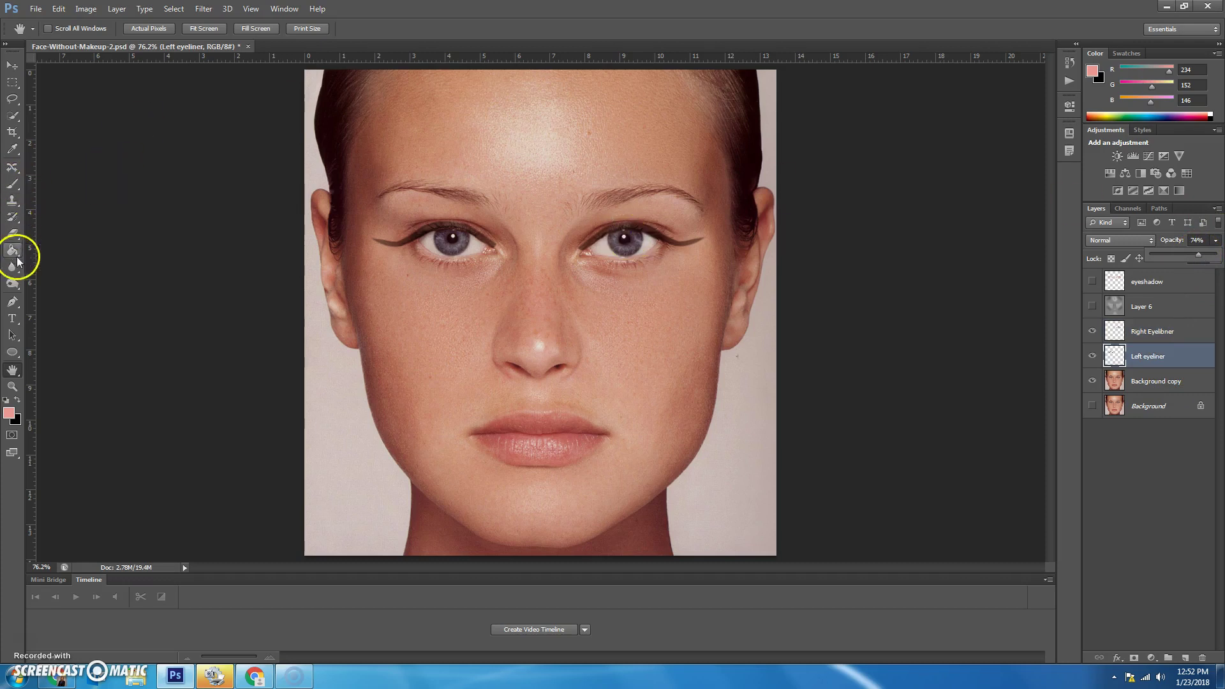
- Erase the stray mark beside the right eye's inner corner on the Right Eyelibner layer
left_click(12, 236)
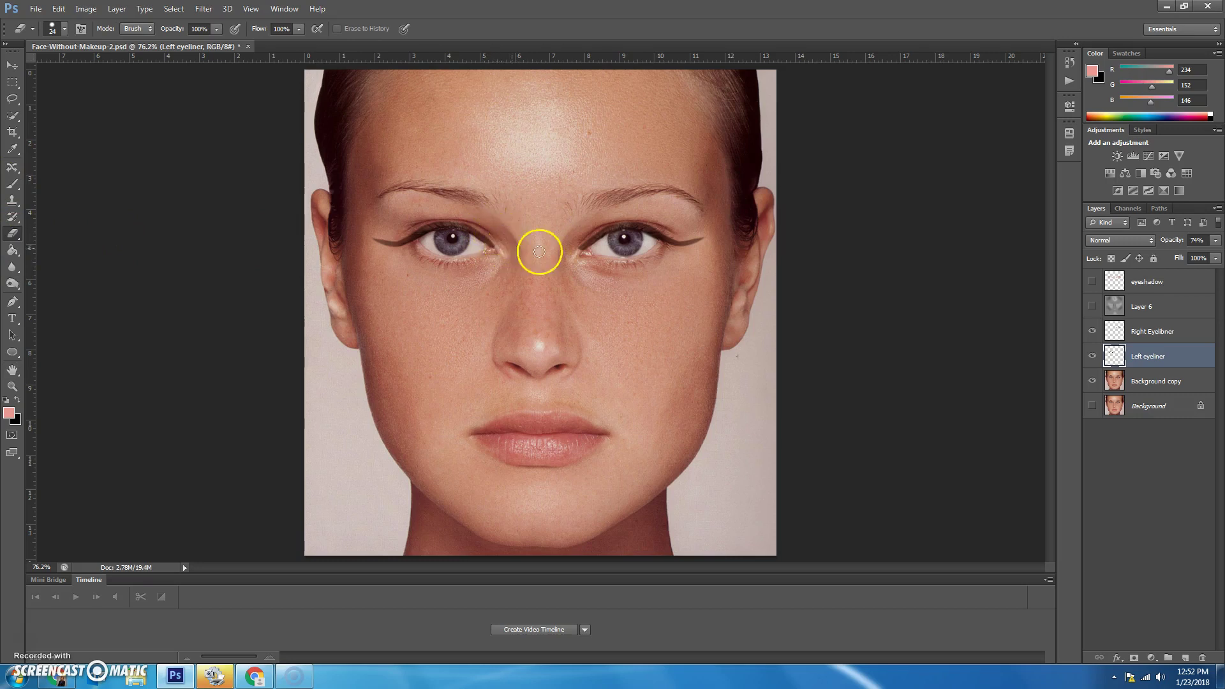
left_click(1162, 338)
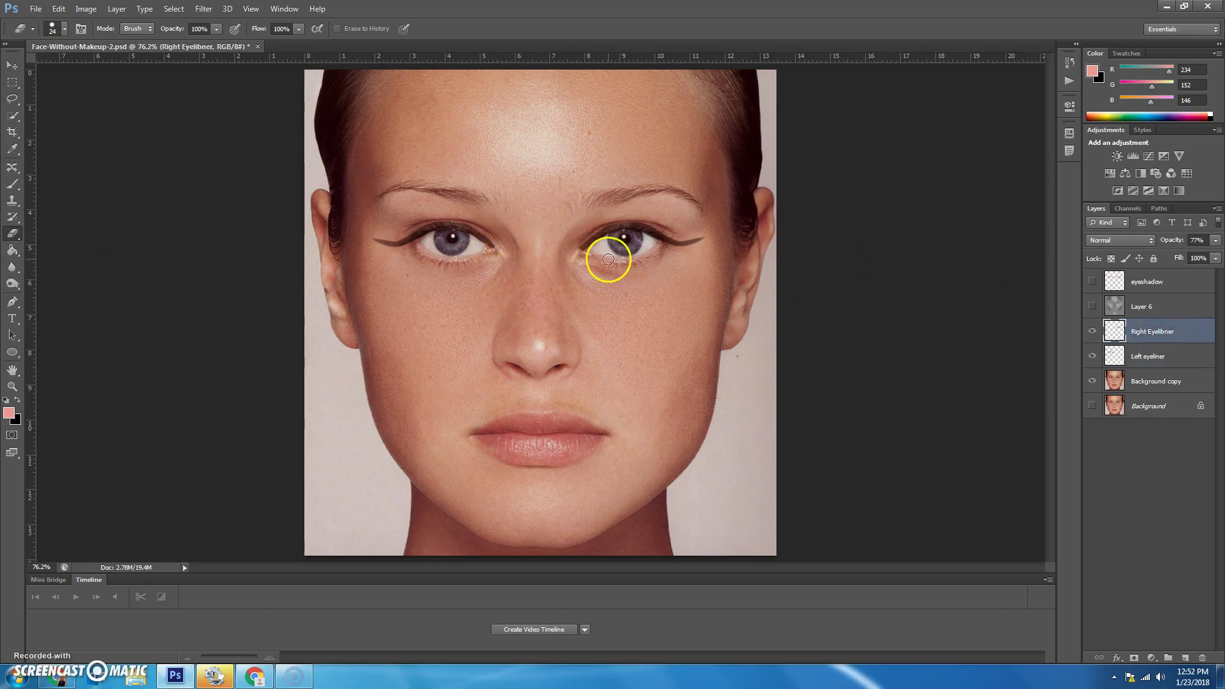
mouse_move(579, 242)
left_mouse_down()
mouse_move(561, 251)
mouse_move(601, 217)
left_mouse_up()
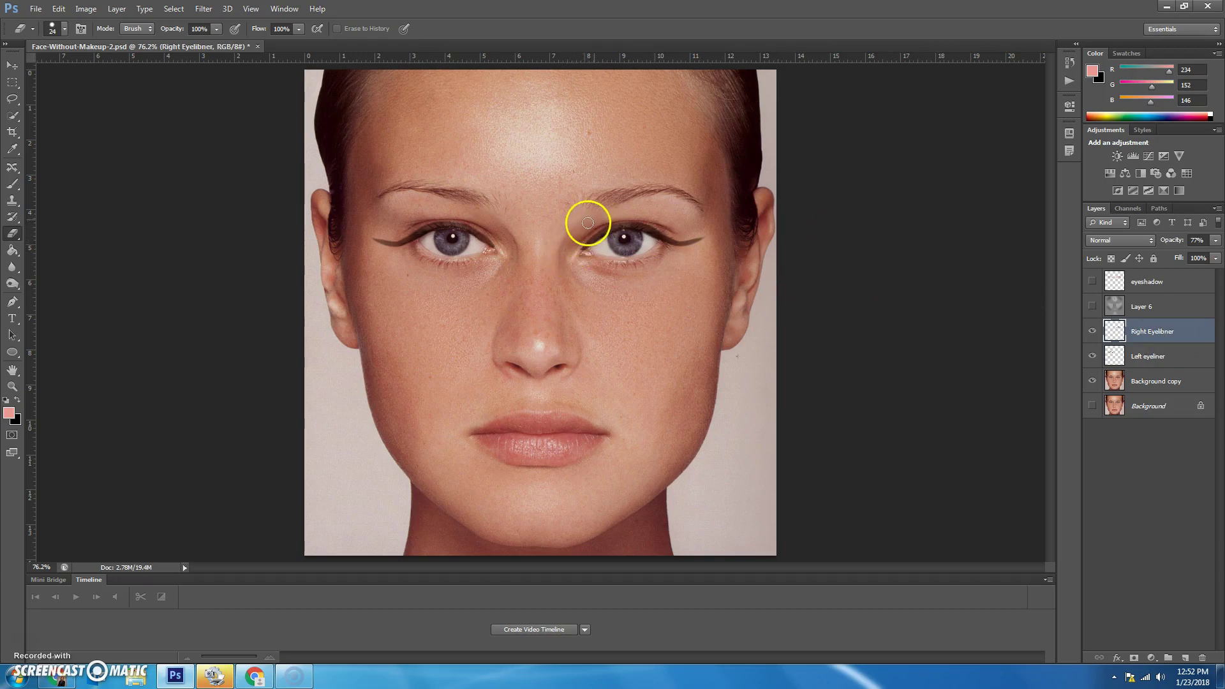